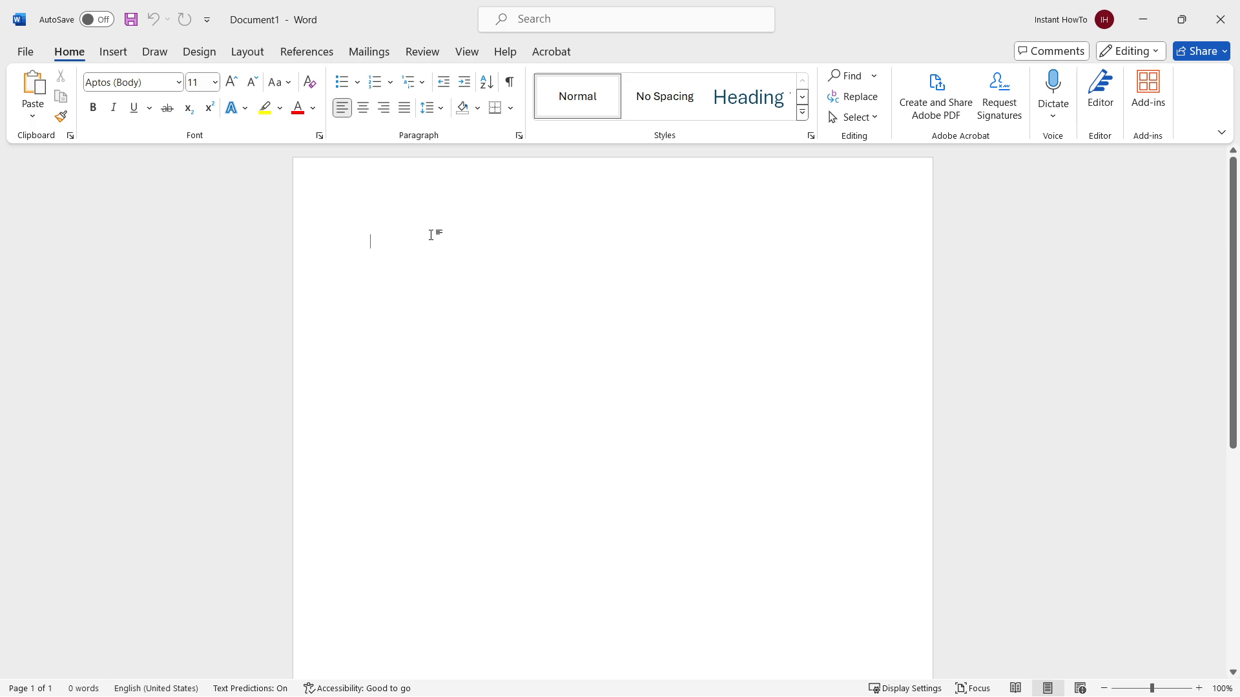
# Enter the lines "TITLE 1" and "TITLE 2" at the start of the blank document
pyautogui.write('TITLE 1 ')
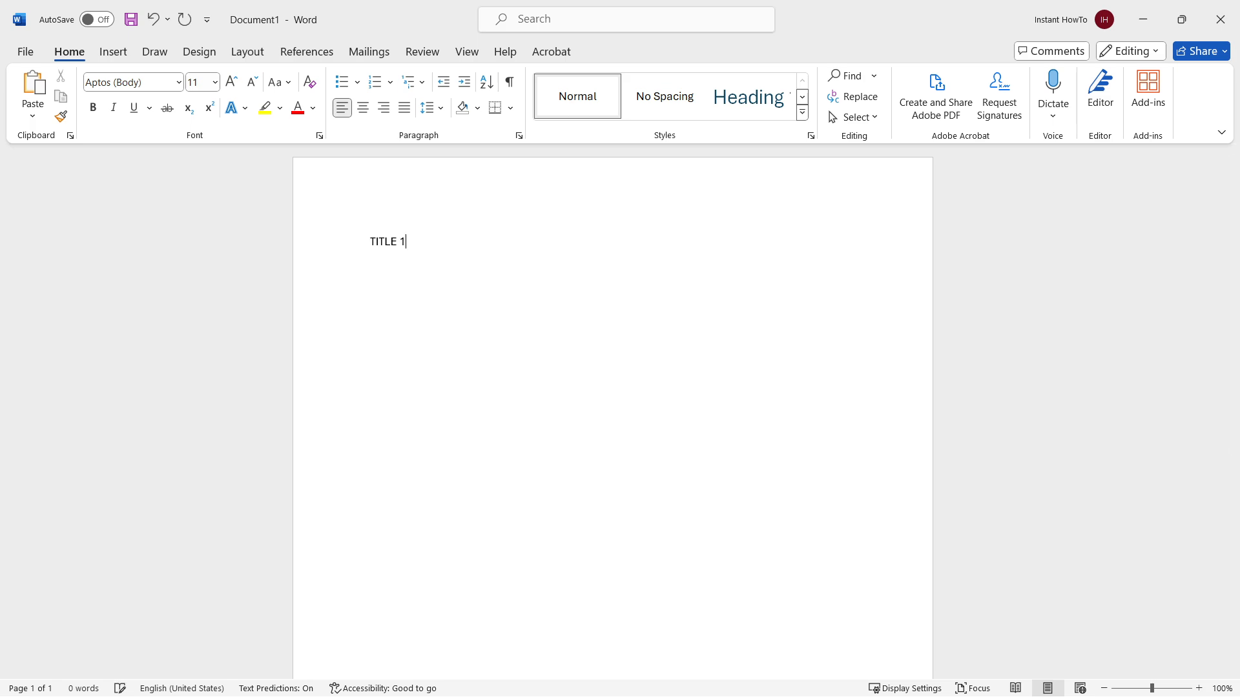
pyautogui.press('BackSpace')
pyautogui.press('BackSpace')
pyautogui.write('2')
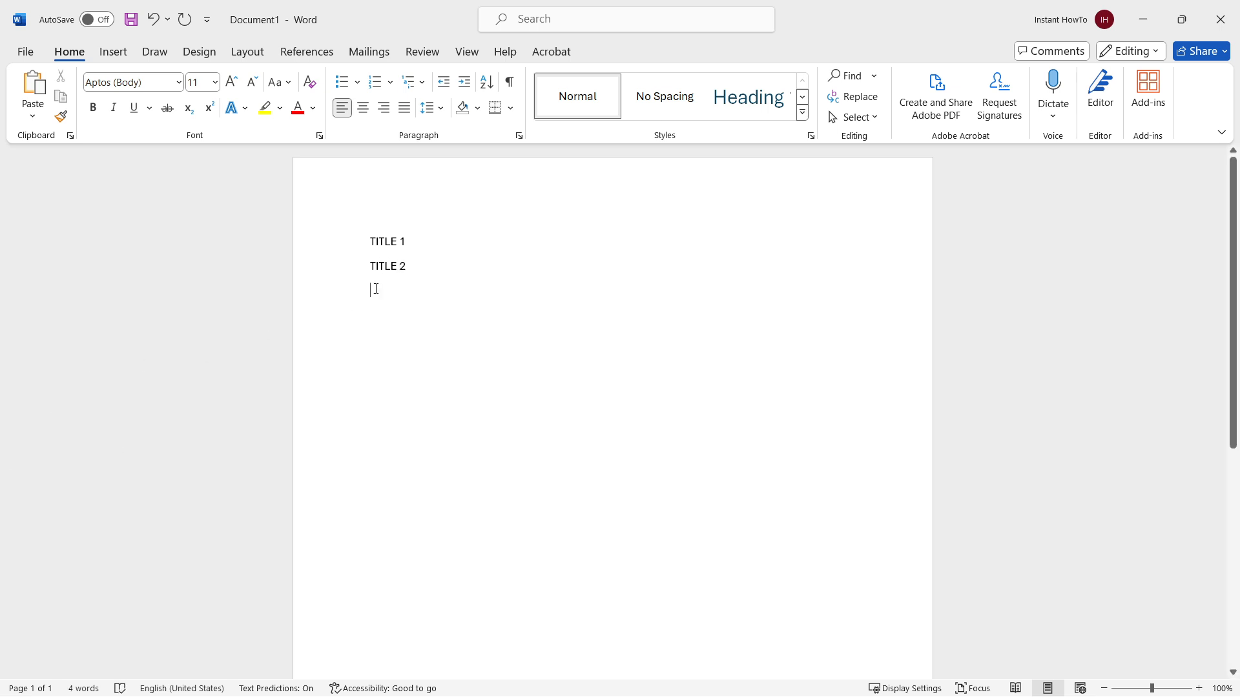
# Below TITLE 2, add "1. Surnames", "2. Names" and "TITLE 3" as separate lines
pyautogui.write(' 1. ')
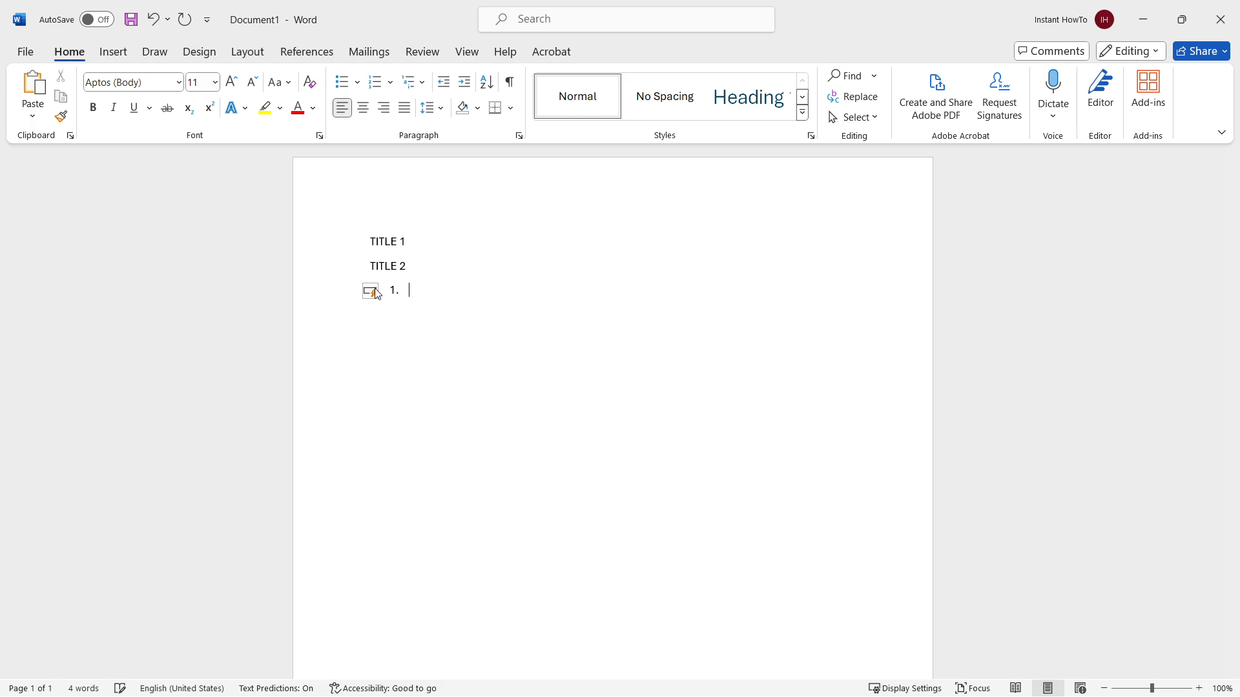
pyautogui.write('Surnames')
pyautogui.press('Return')
pyautogui.press('Return')
pyautogui.write('Nname')
pyautogui.press('BackSpace')
pyautogui.press('BackSpace')
pyautogui.press('BackSpace')
pyautogui.press('BackSpace')
pyautogui.write('ames ')
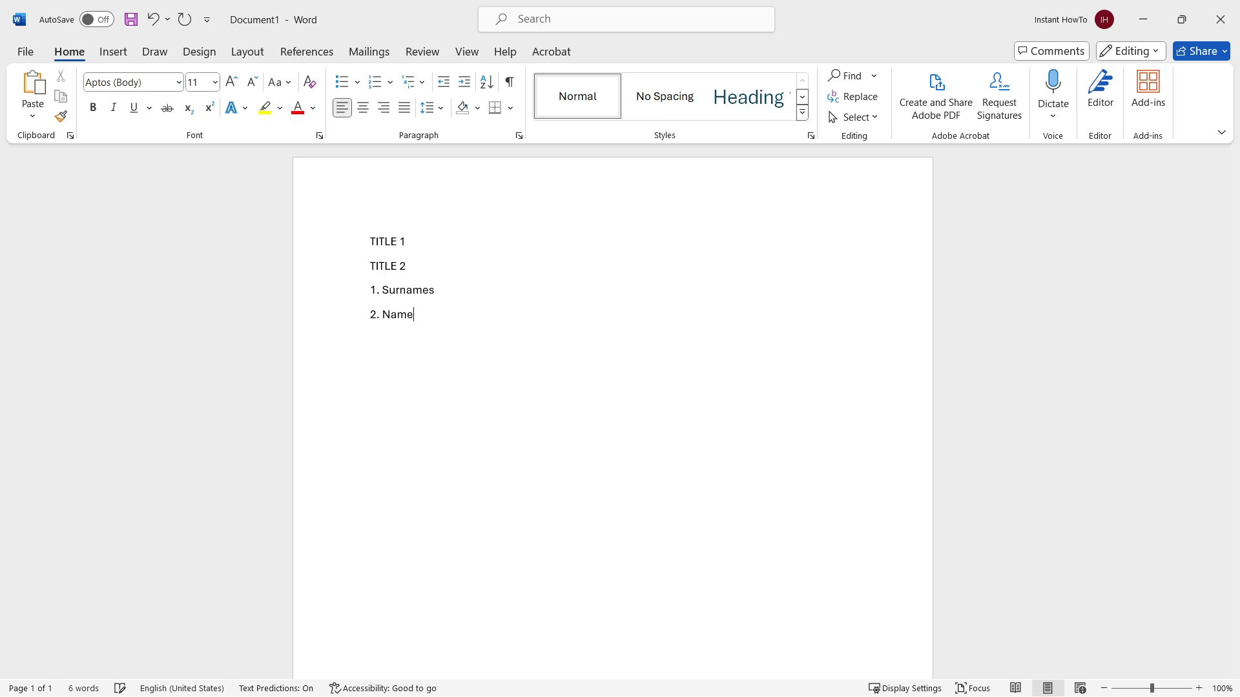
pyautogui.write('TITLE 3')
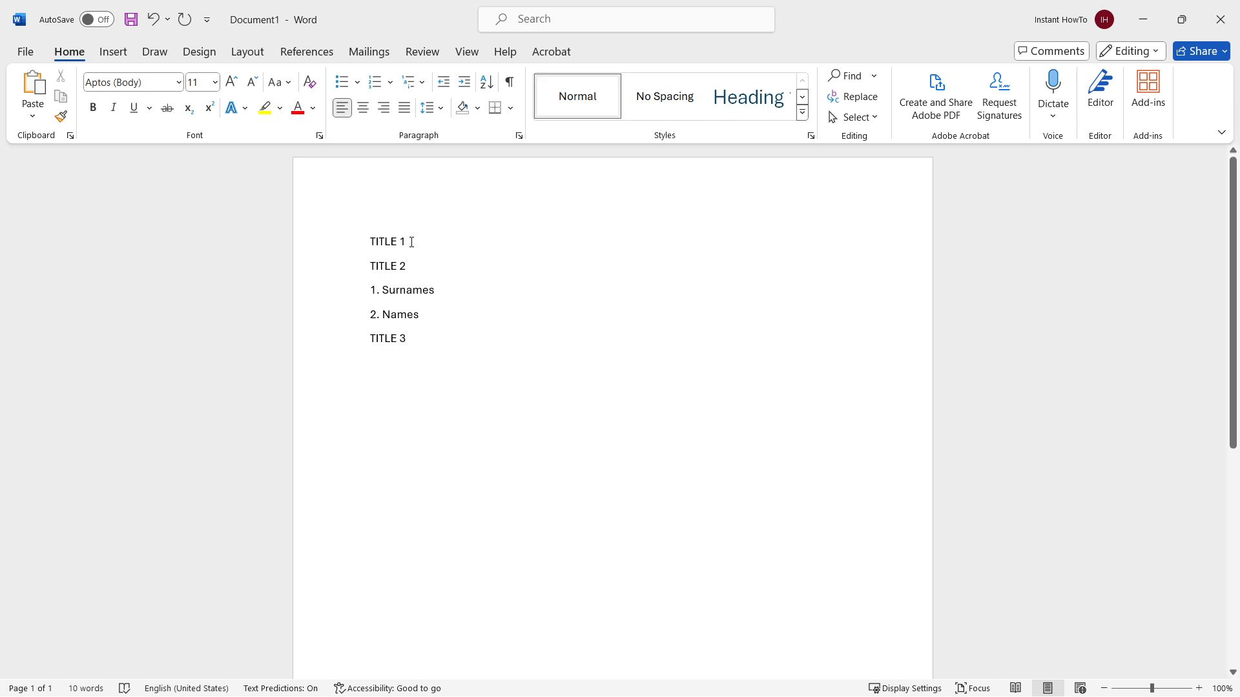
pyautogui.moveTo(389, 241); pyautogui.dragTo(368, 267)
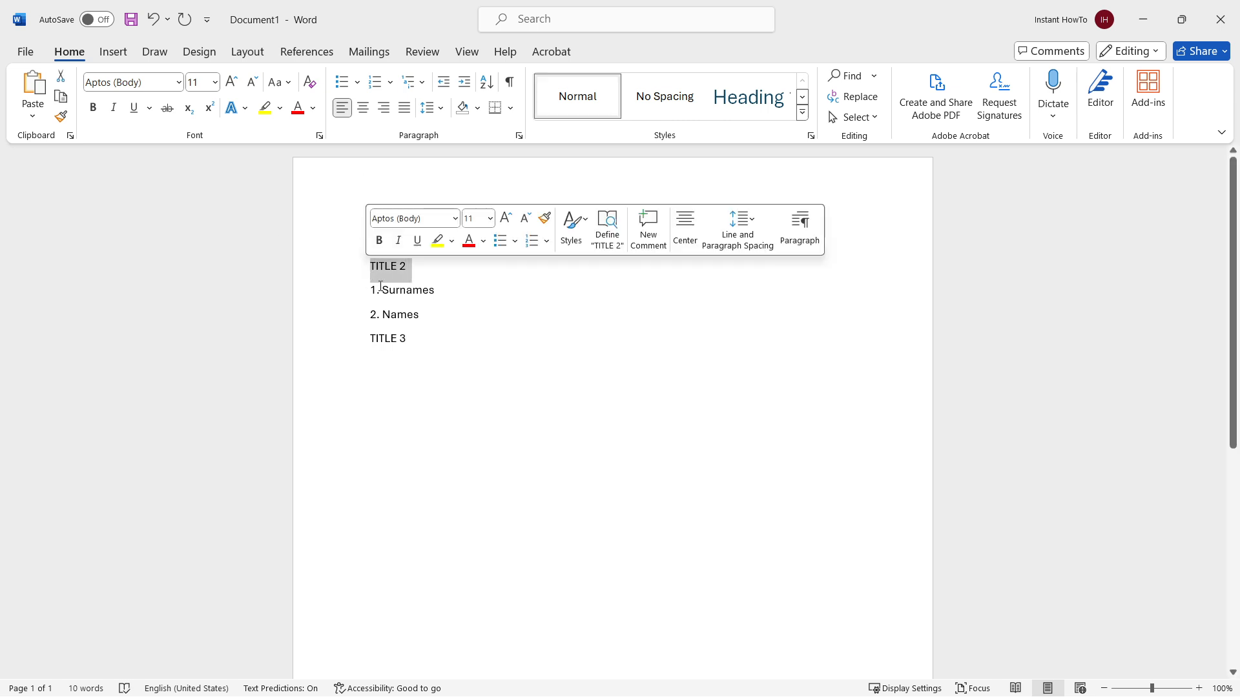
pyautogui.moveTo(413, 341); pyautogui.dragTo(342, 343)
pyautogui.click(409, 242)
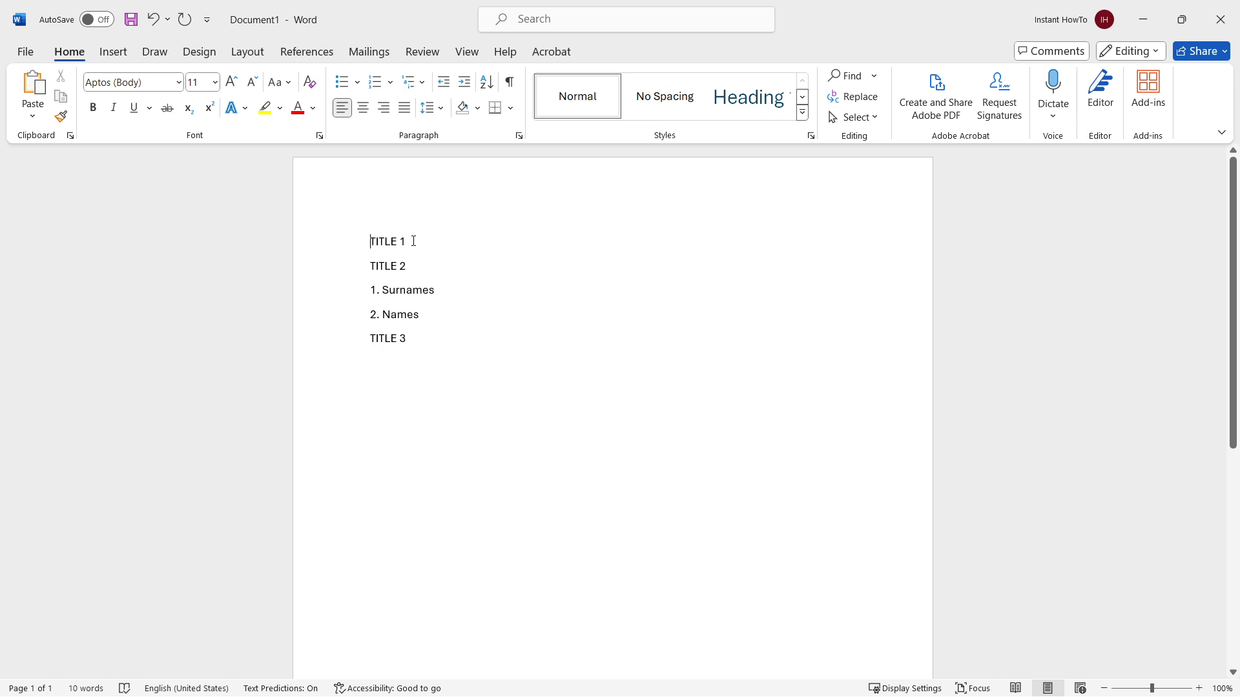
pyautogui.moveTo(413, 241); pyautogui.dragTo(290, 235)
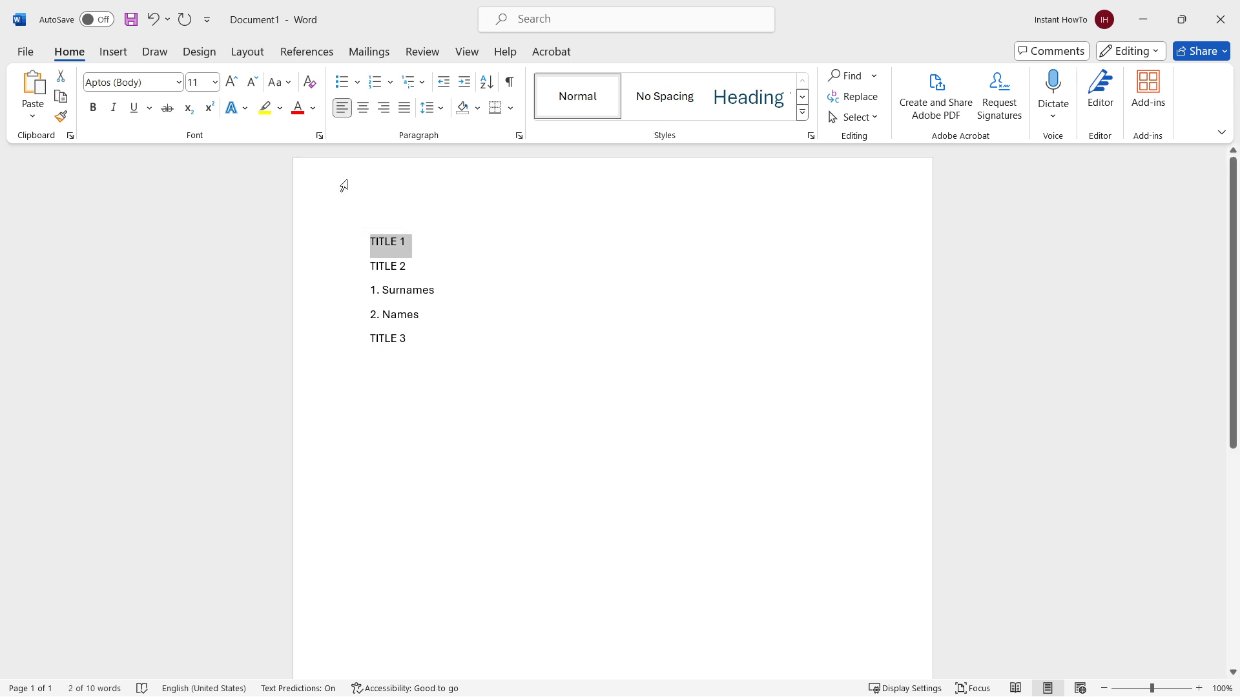
pyautogui.click(454, 250)
# Apply the Heading 1 style to the TITLE 1 line
pyautogui.tripleClick(386, 240)
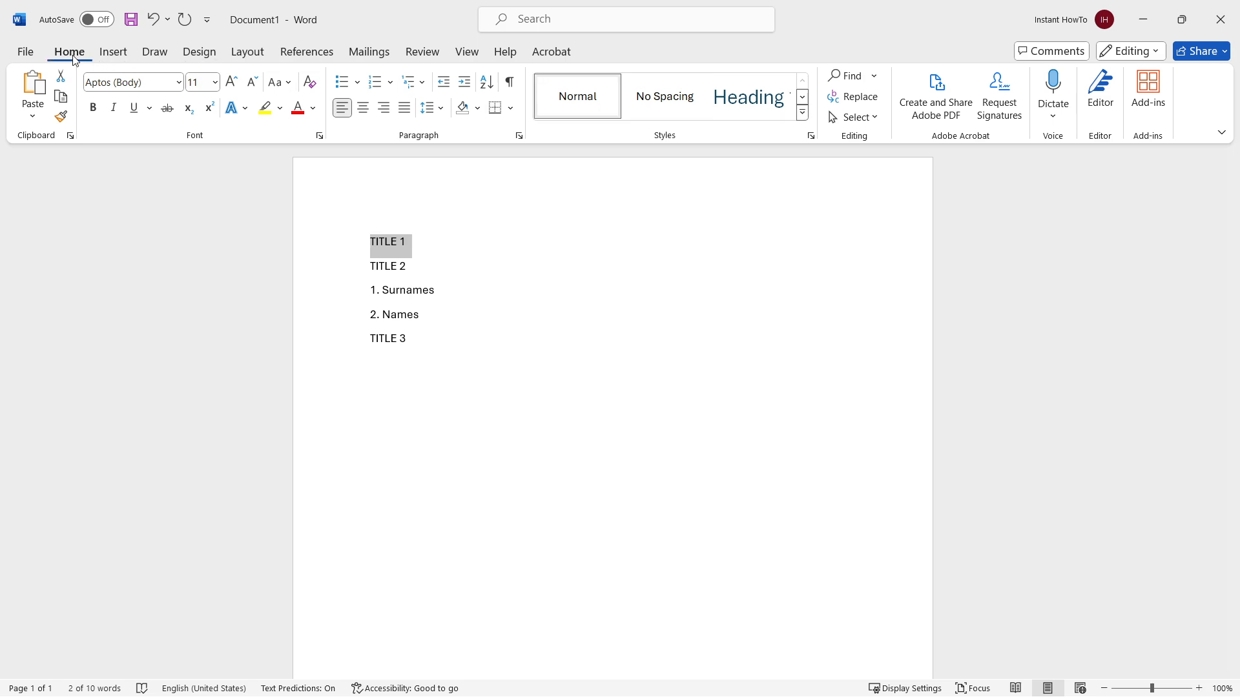
pyautogui.click(804, 100)
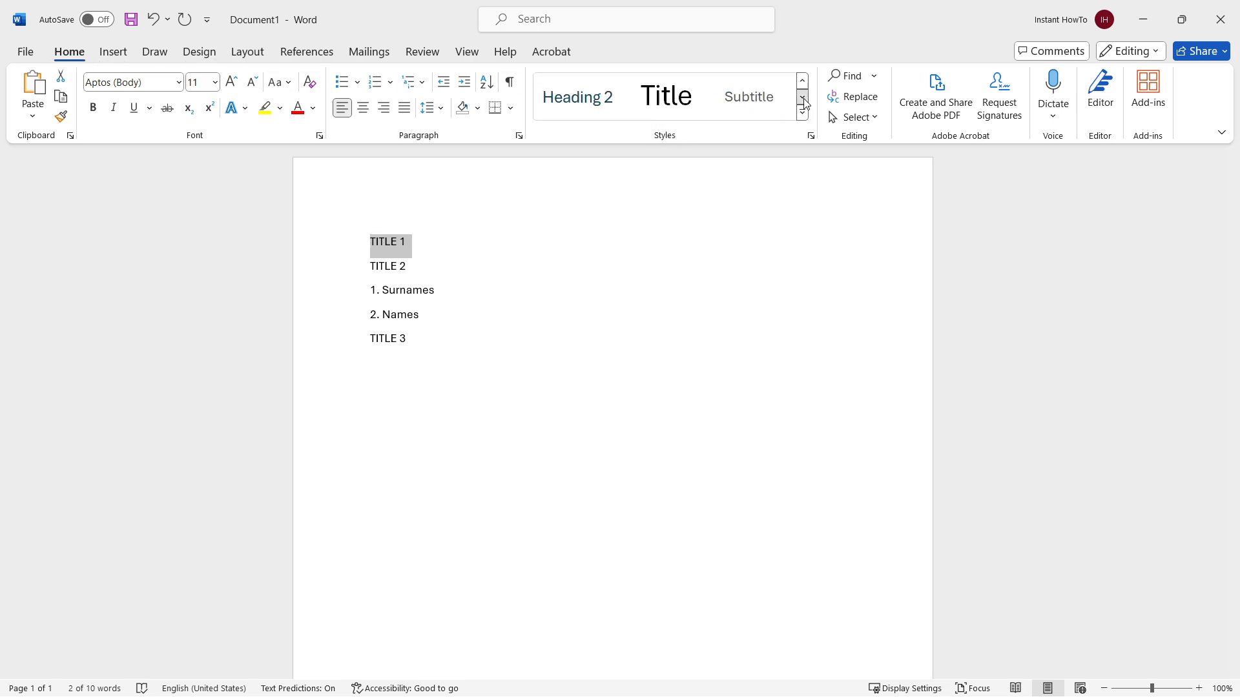
pyautogui.click(802, 112)
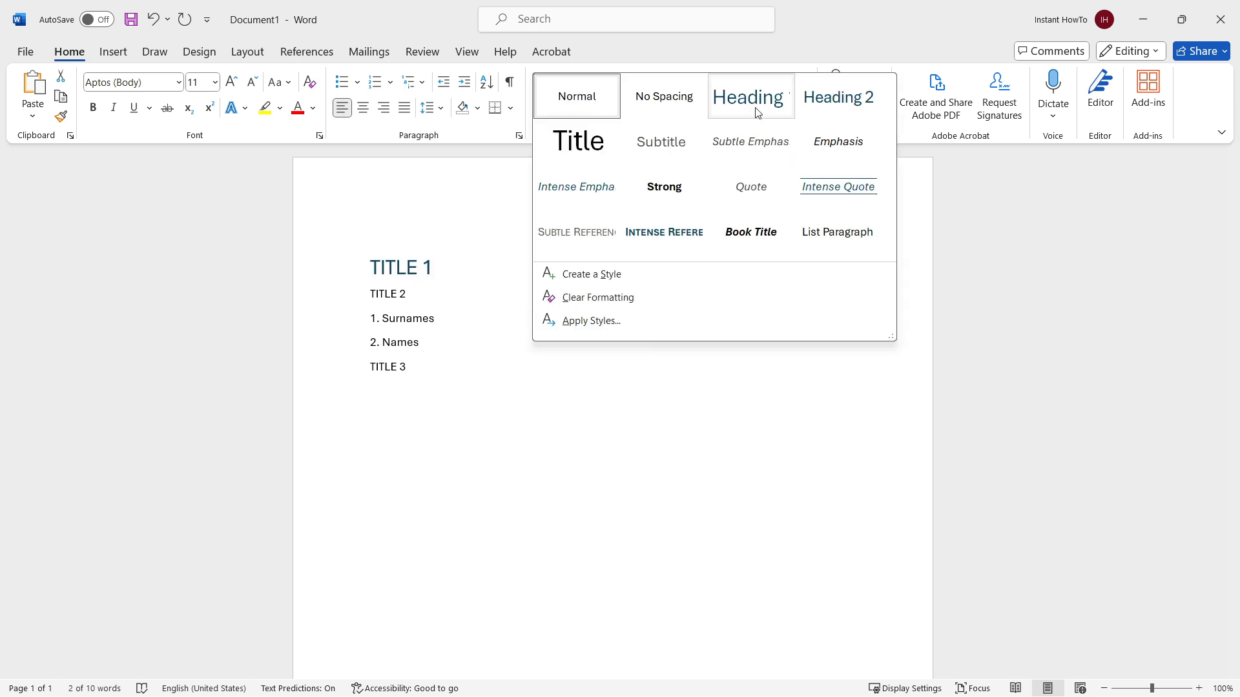
pyautogui.click(740, 113)
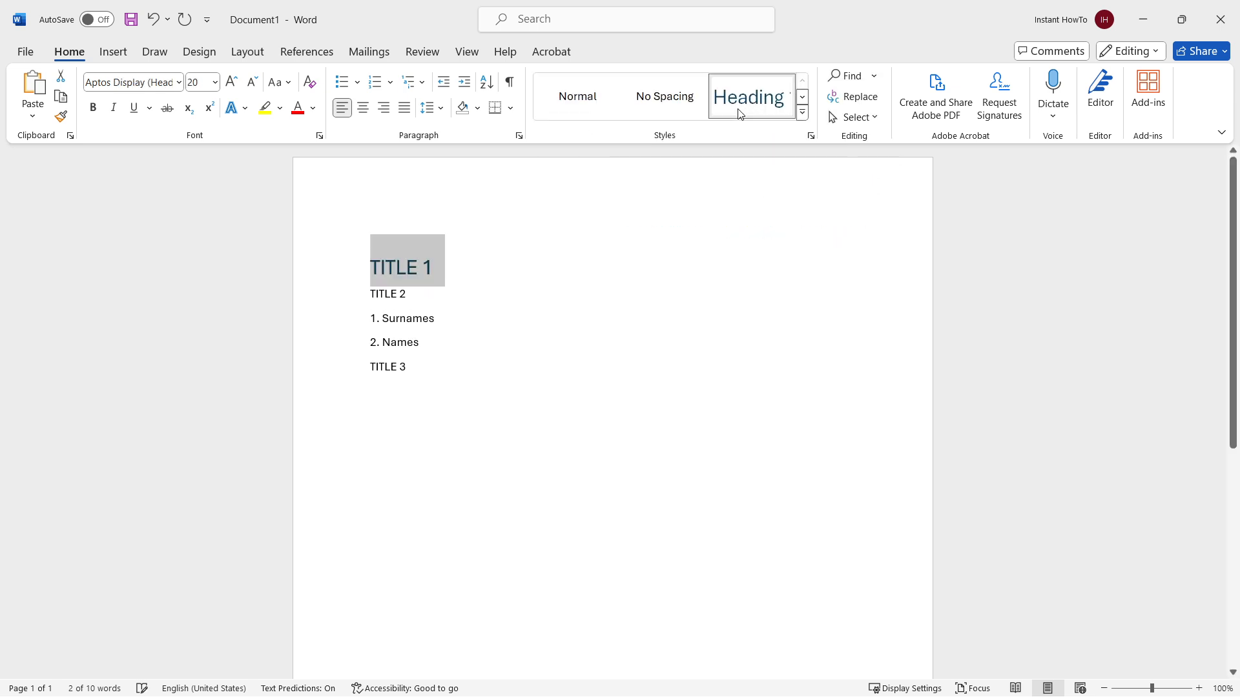
# Apply the Heading 1 style to the TITLE 2 and TITLE 3 lines
pyautogui.click(491, 312)
pyautogui.moveTo(407, 295); pyautogui.dragTo(368, 299)
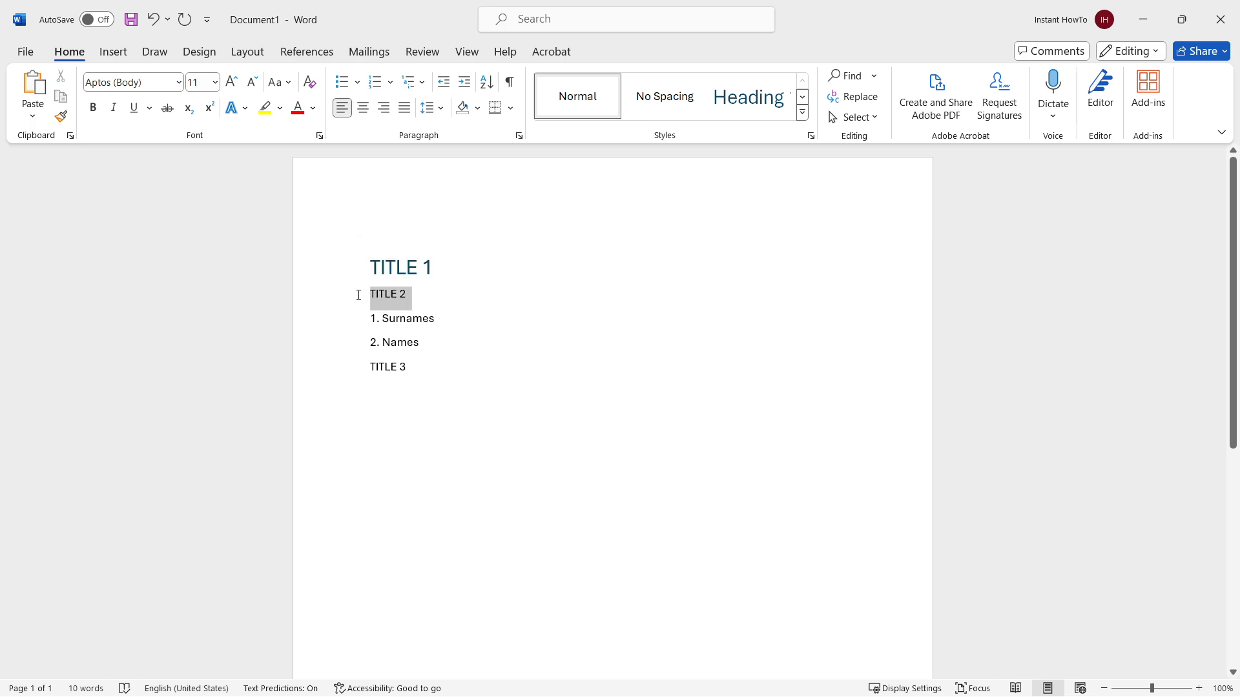
pyautogui.click(775, 111)
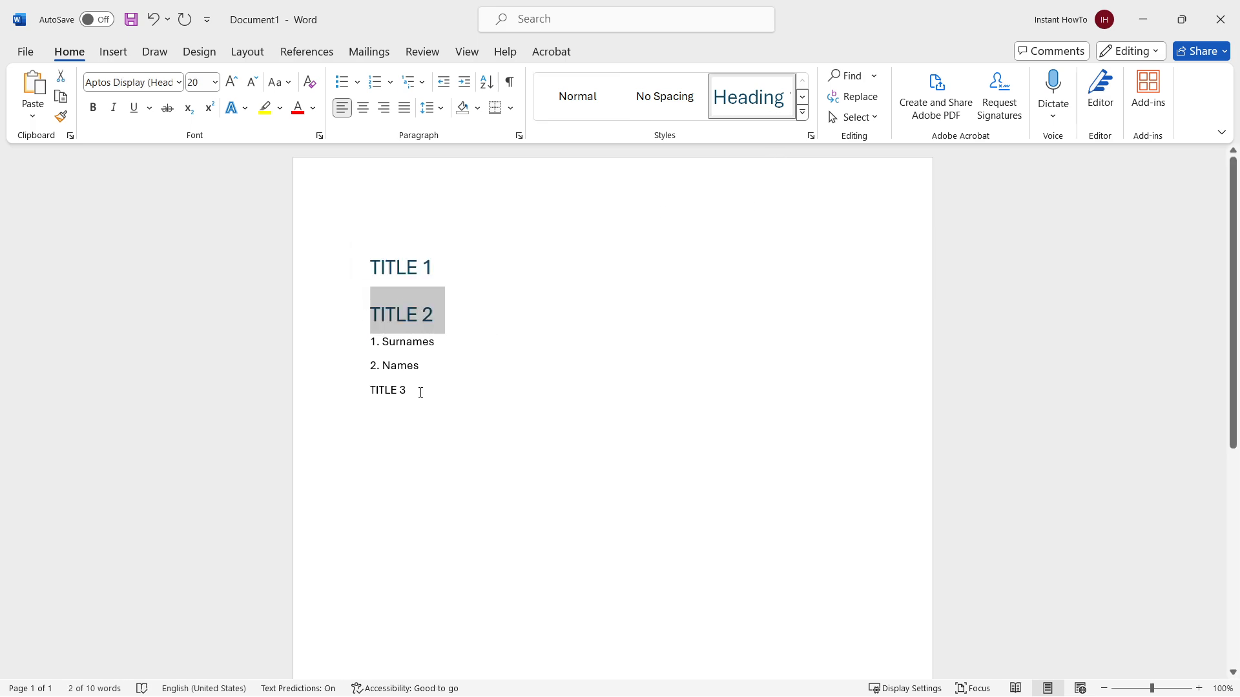
pyautogui.moveTo(421, 393); pyautogui.dragTo(343, 390)
pyautogui.click(757, 111)
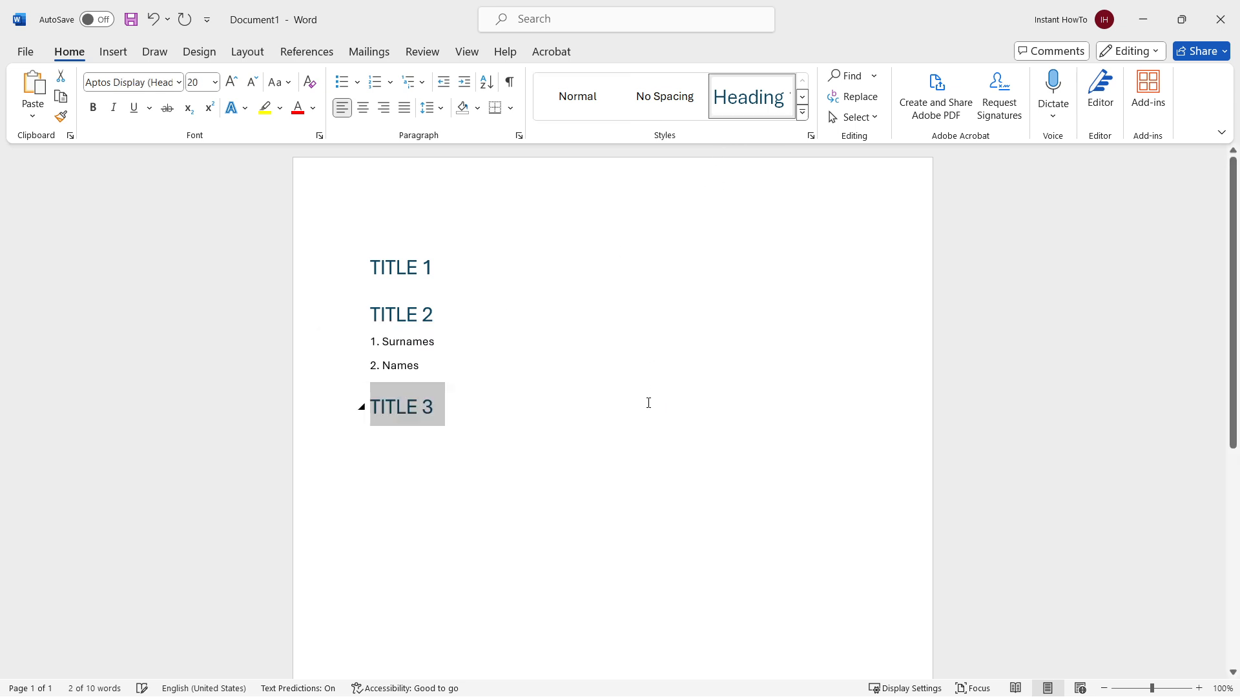
pyautogui.click(471, 383)
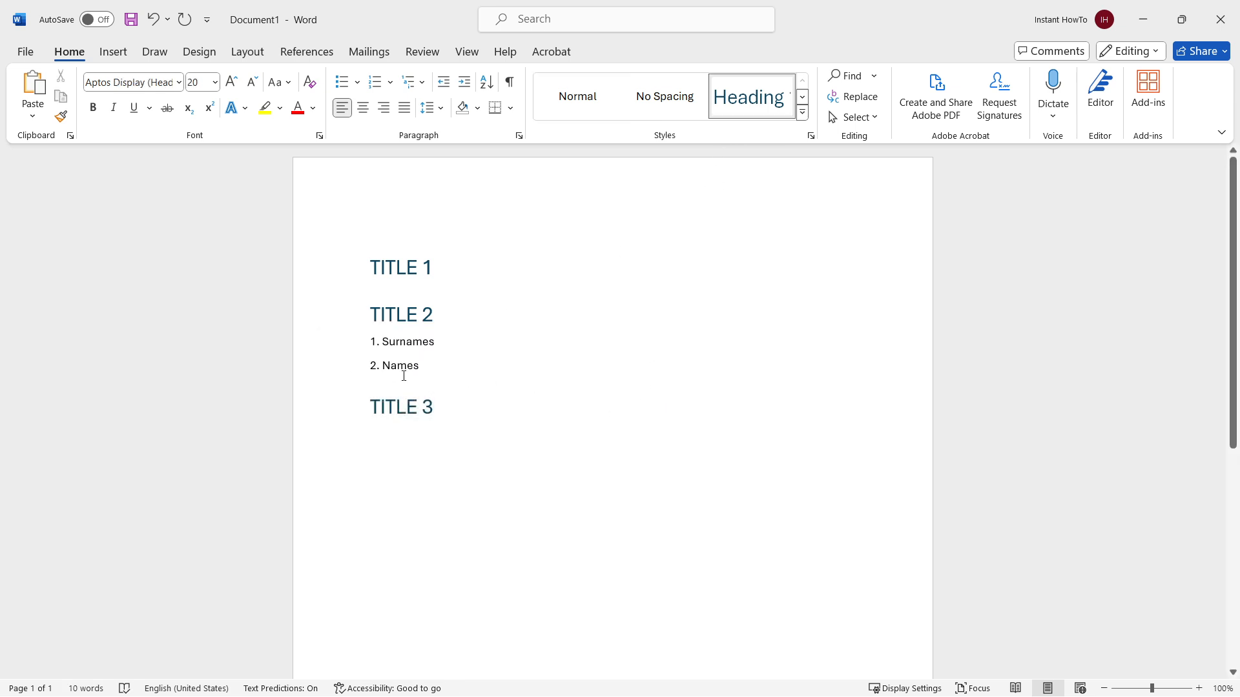
# Apply the Heading 2 style to the "1. Surnames" and "2. Names" lines
pyautogui.moveTo(422, 347); pyautogui.dragTo(354, 343)
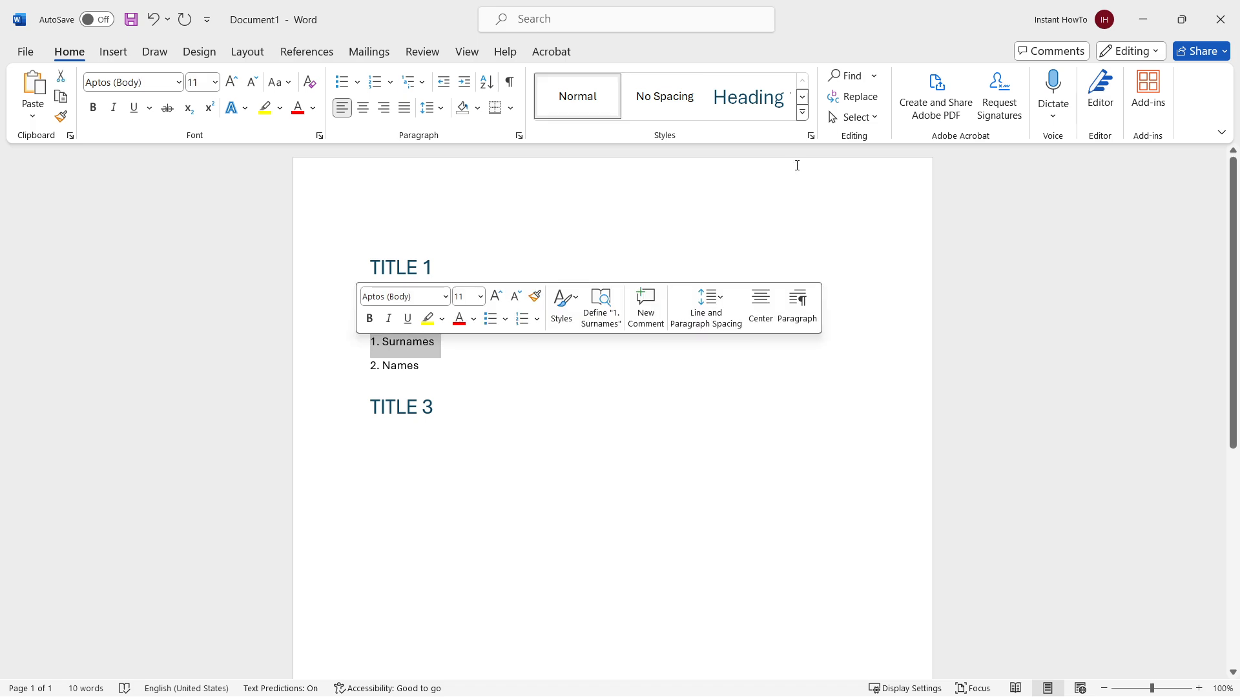
pyautogui.click(803, 113)
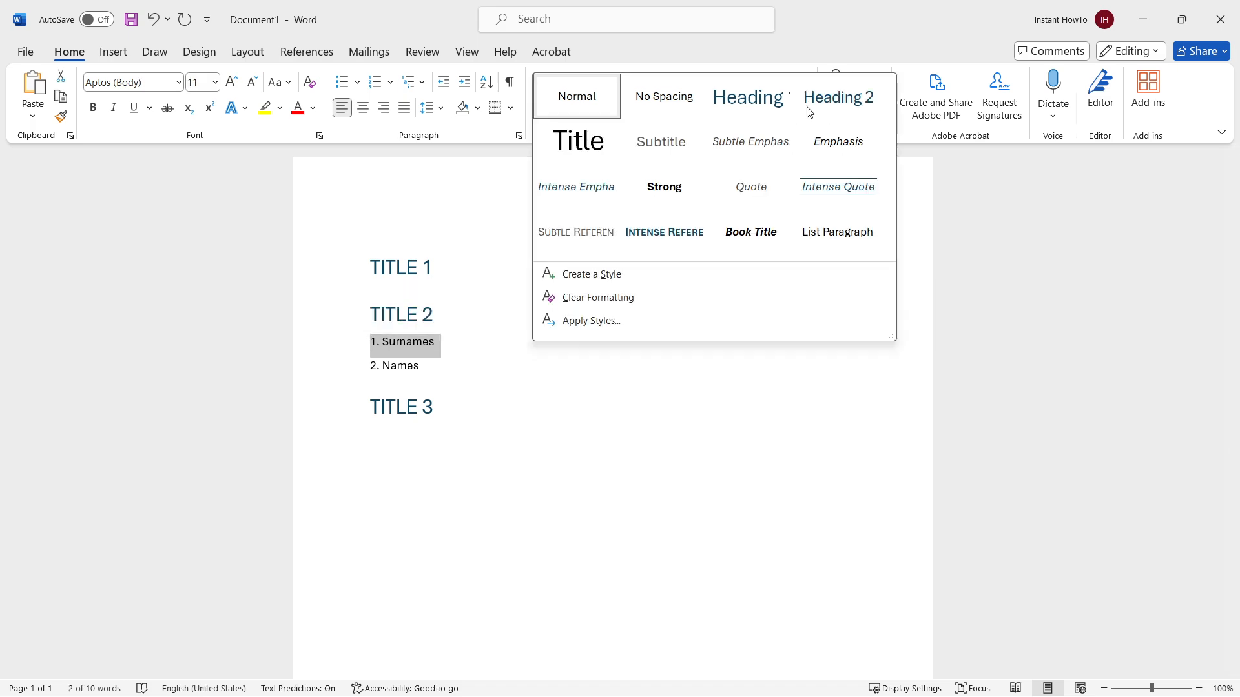
pyautogui.click(845, 109)
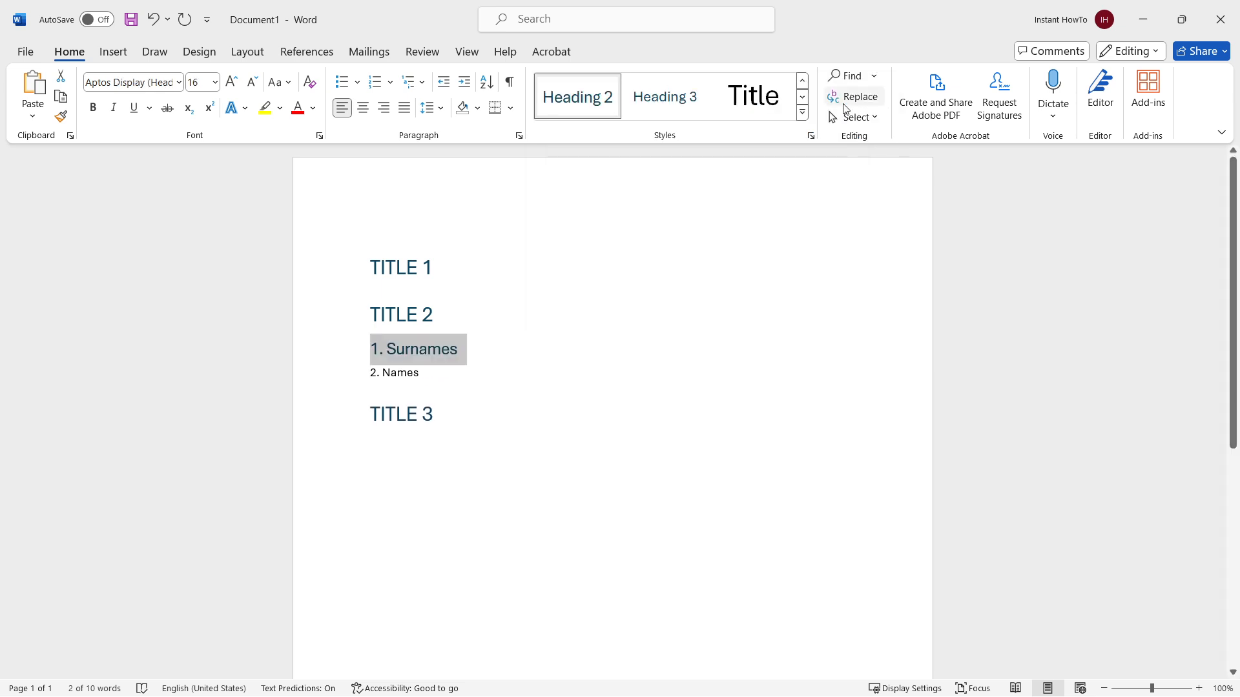
pyautogui.click(387, 415)
pyautogui.moveTo(419, 379); pyautogui.dragTo(349, 386)
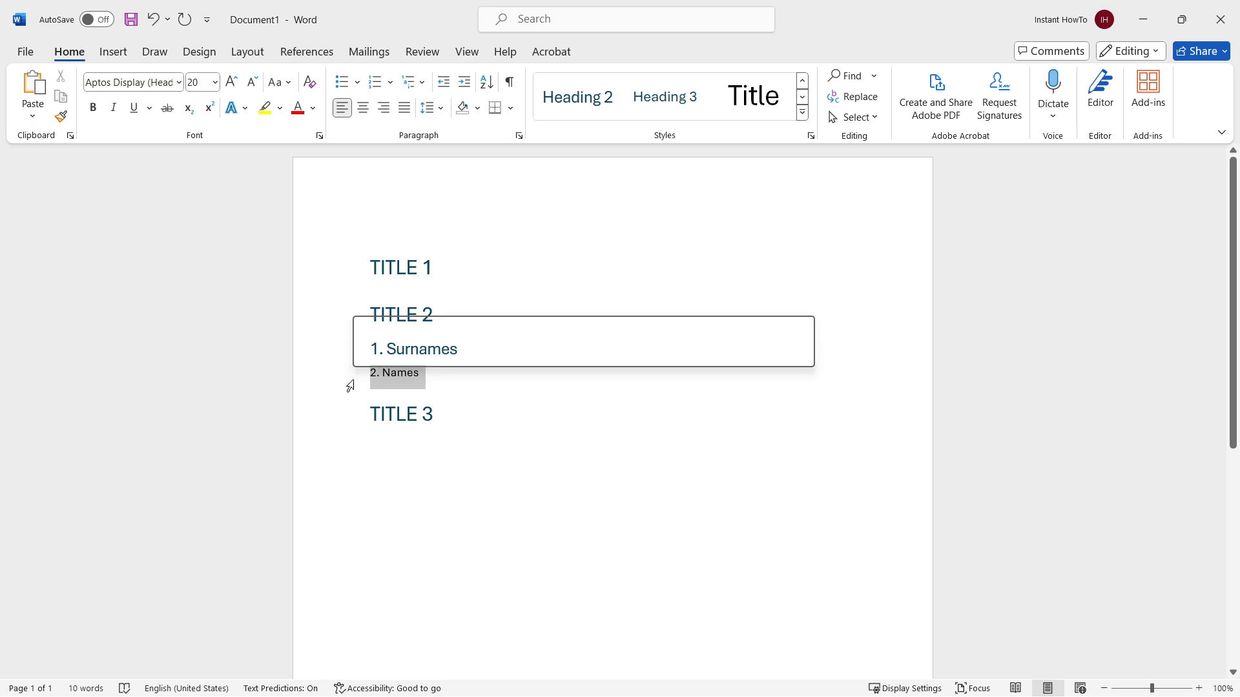
pyautogui.click(564, 109)
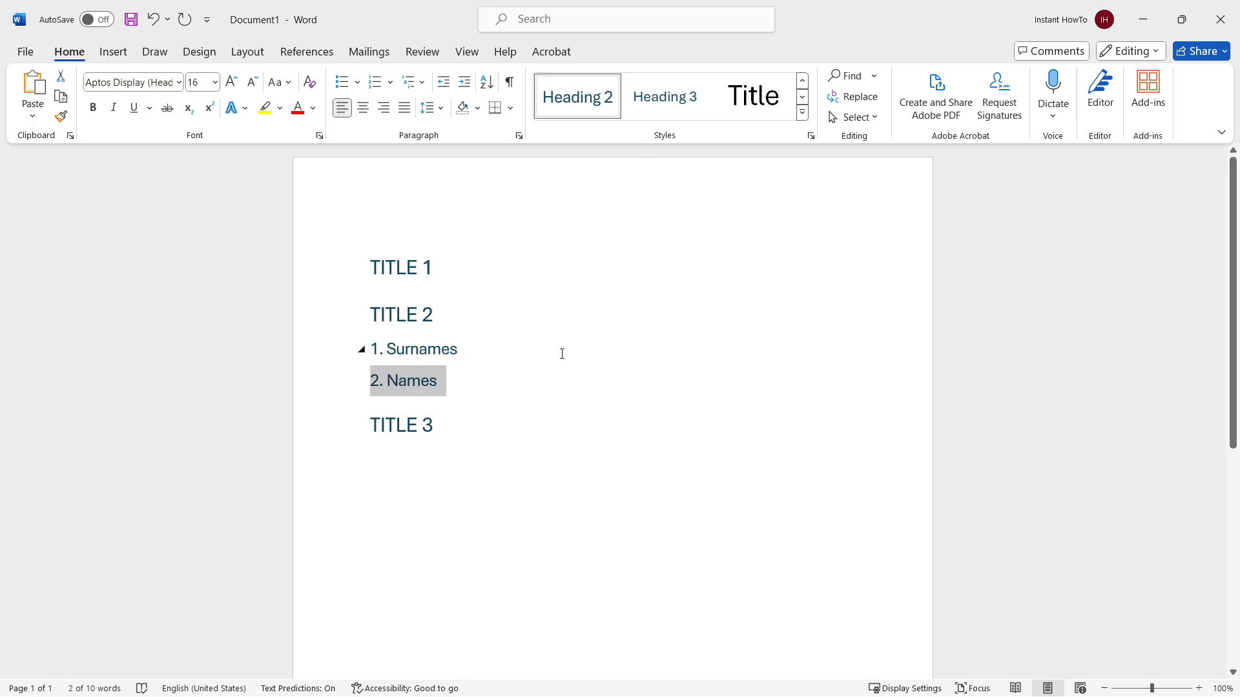
pyautogui.click(802, 113)
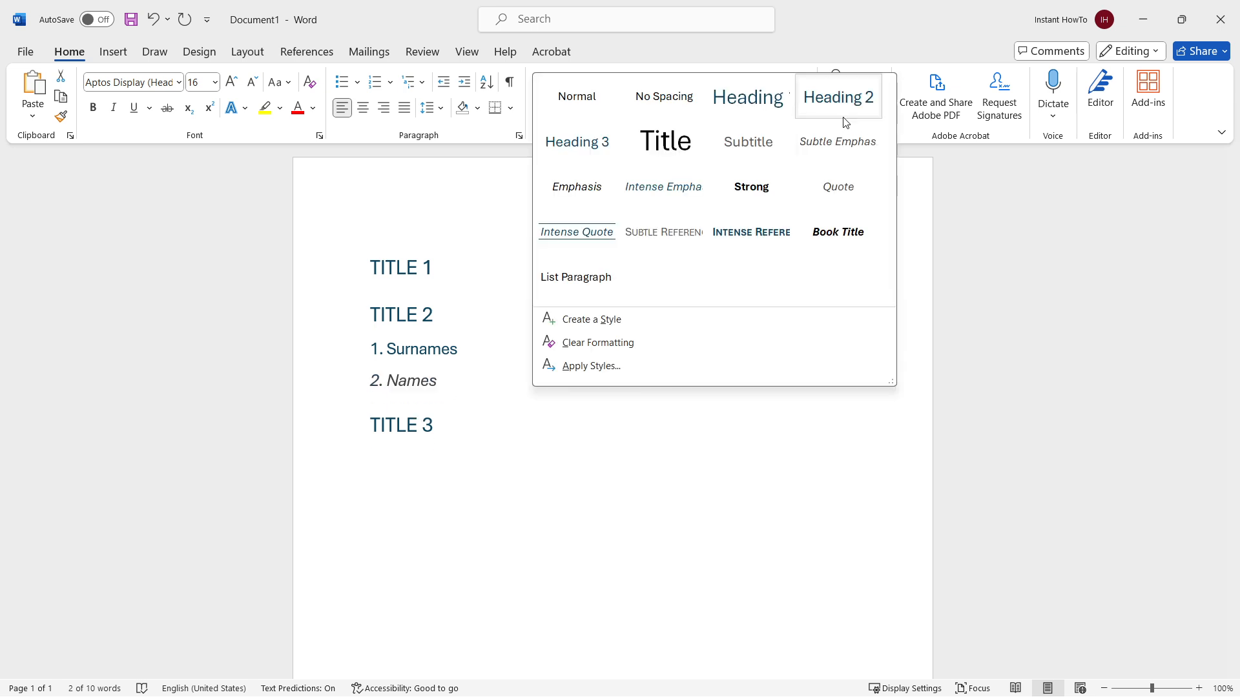
pyautogui.click(447, 441)
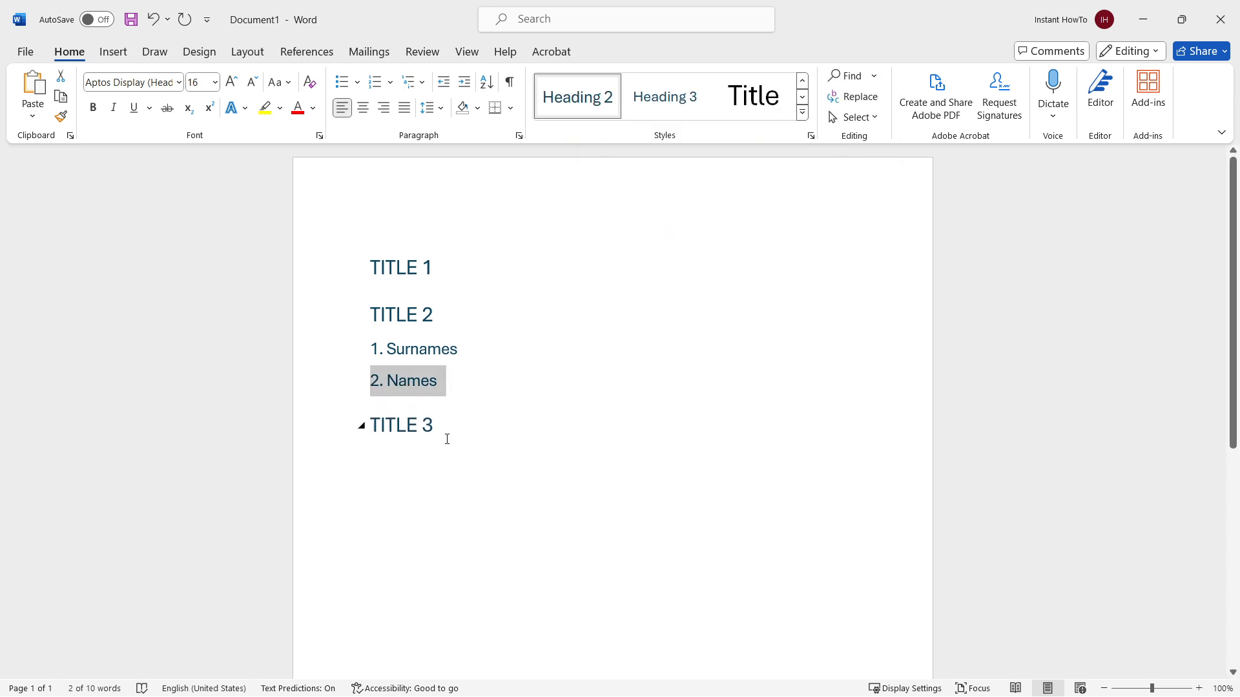
pyautogui.click(446, 439)
# Add two sample first names on separate lines between "2. Names" and TITLE 3
pyautogui.click(473, 384)
pyautogui.press('Return')
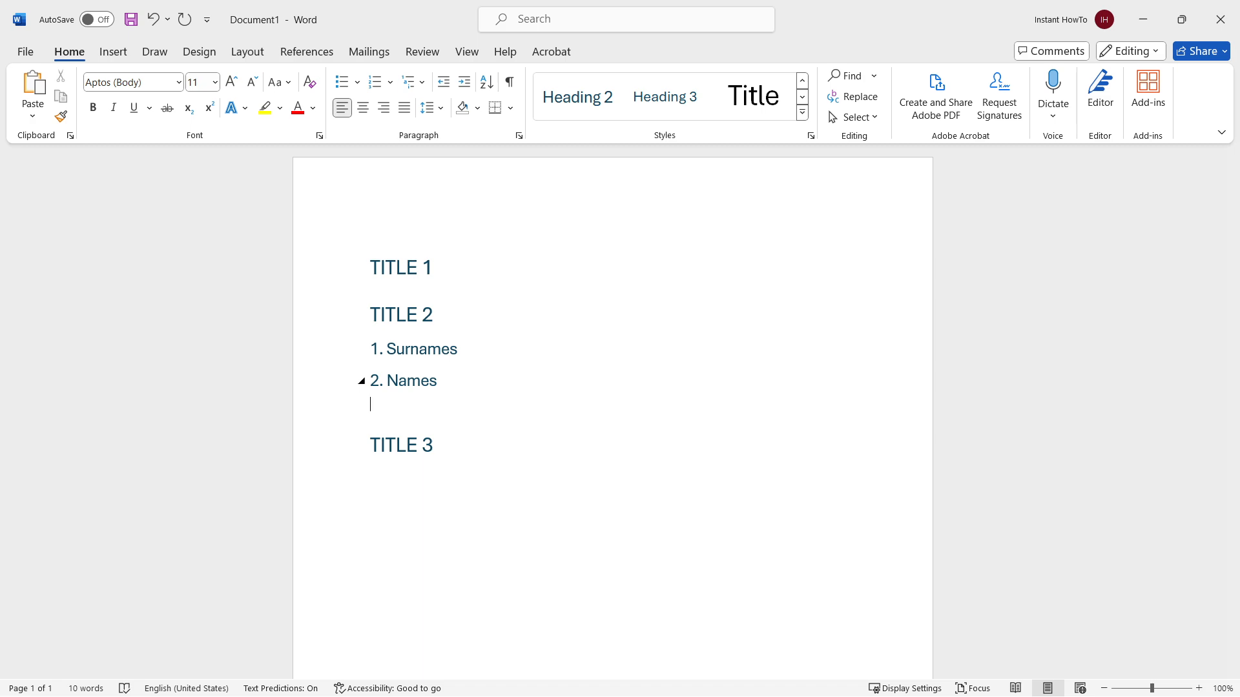
pyautogui.press('Return')
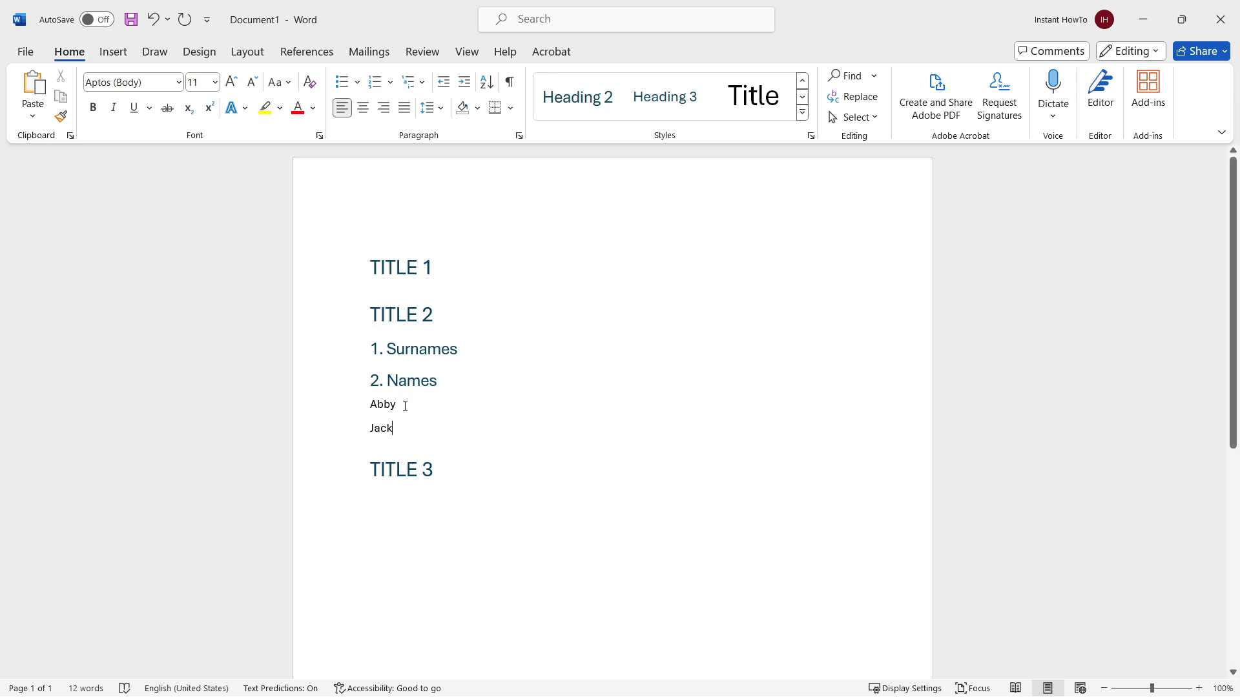
# Apply the Heading 3 style to both first-name lines under "2. Names"
pyautogui.click(357, 411)
pyautogui.click(664, 97)
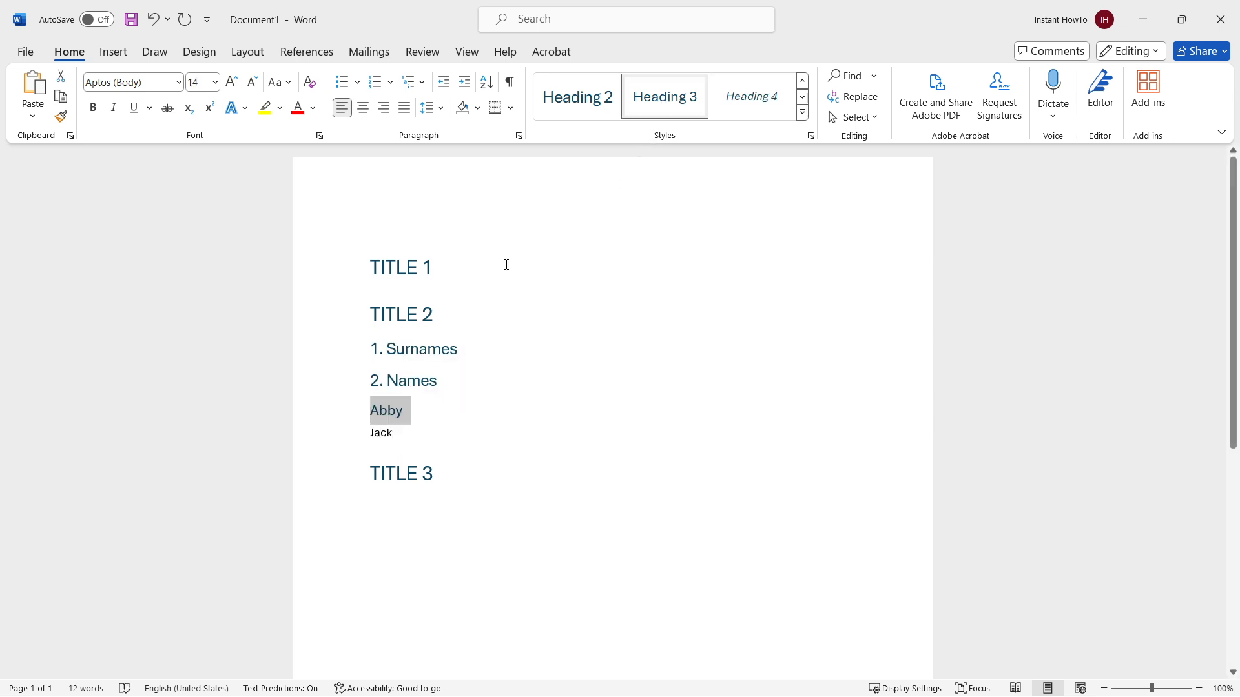
pyautogui.click(357, 433)
pyautogui.click(658, 103)
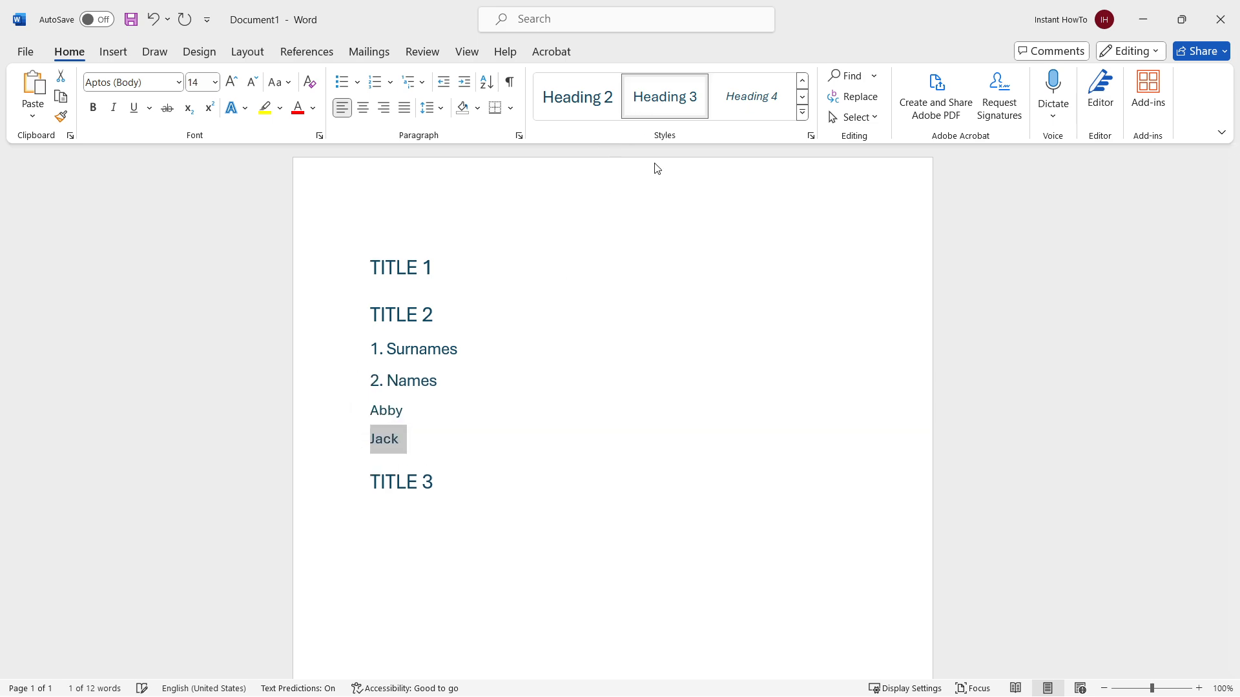
pyautogui.click(439, 437)
pyautogui.click(802, 113)
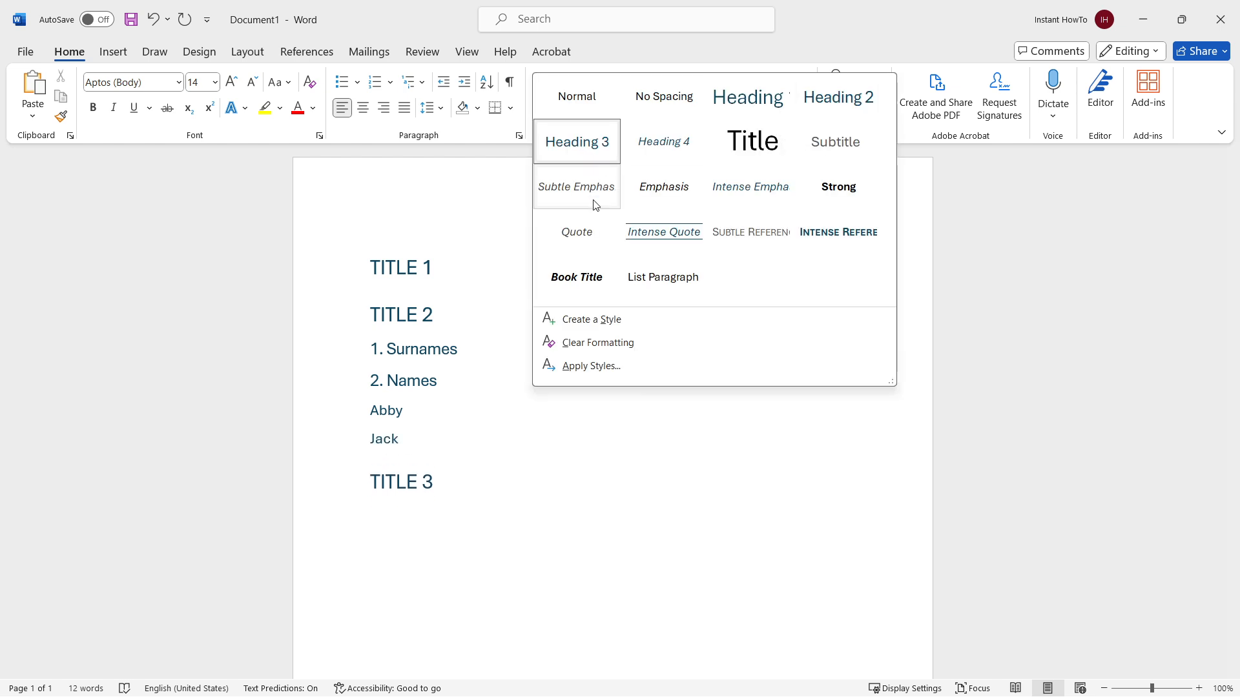
pyautogui.click(566, 532)
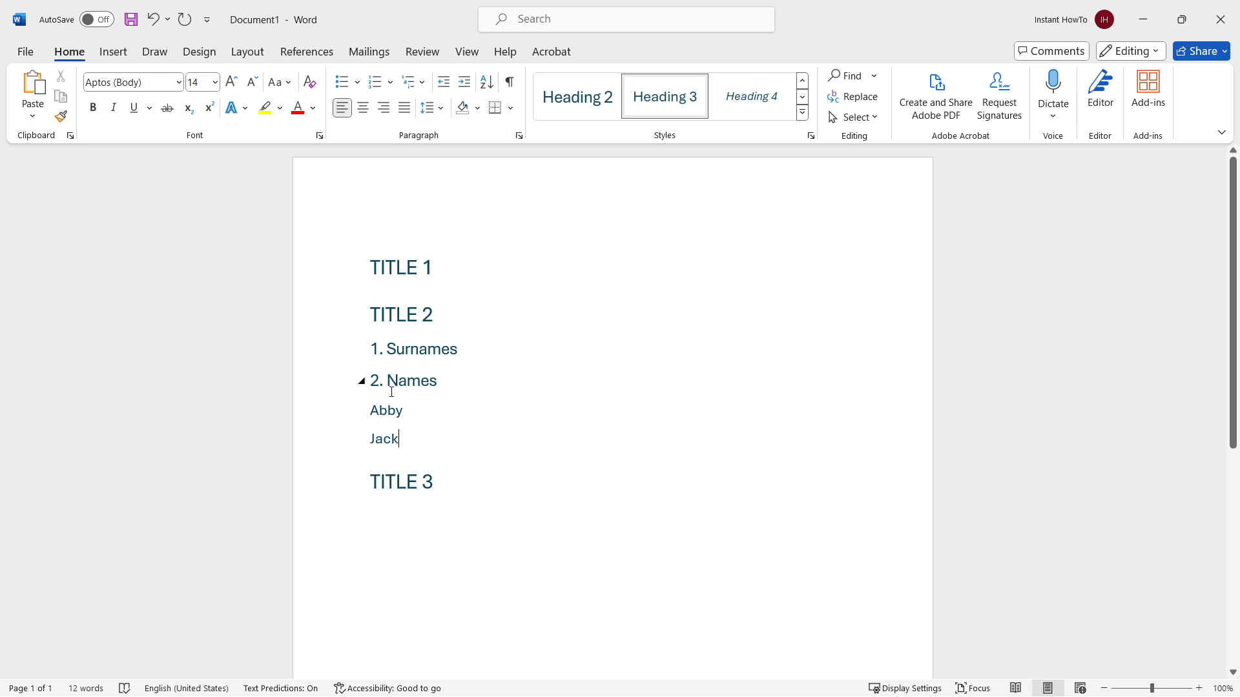
pyautogui.click(386, 460)
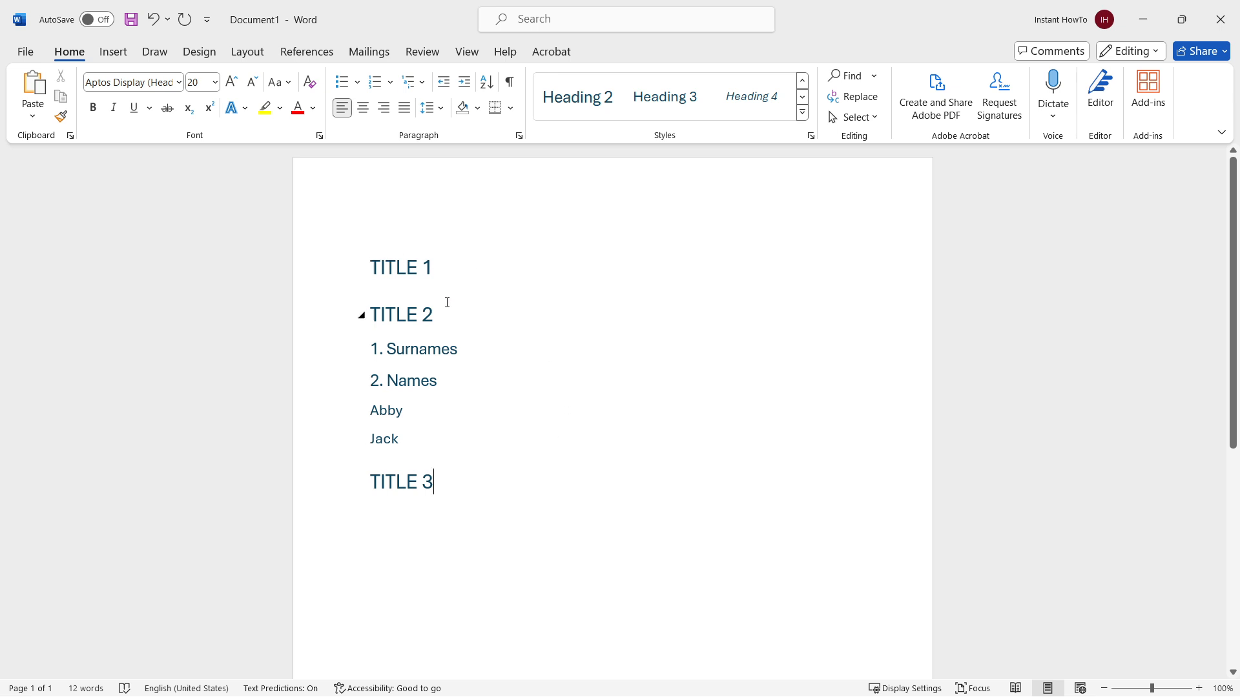
pyautogui.click(364, 247)
pyautogui.scroll(-8, 521, 431)
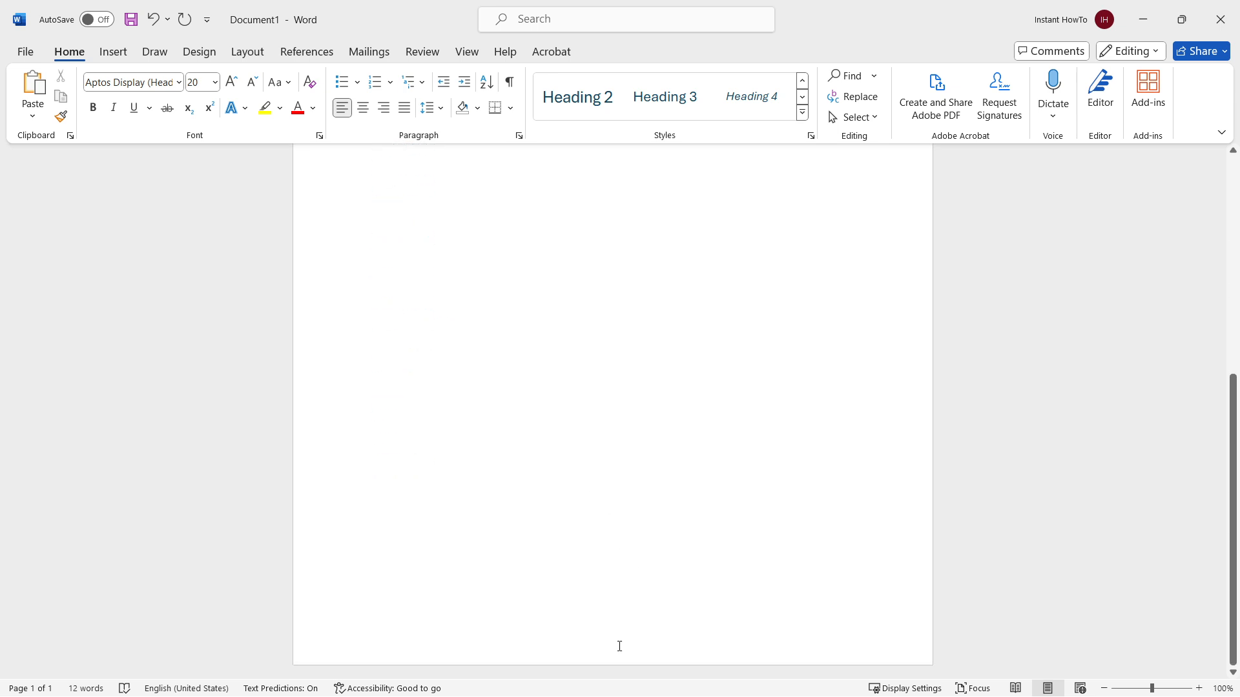
pyautogui.scroll(8, 591, 468)
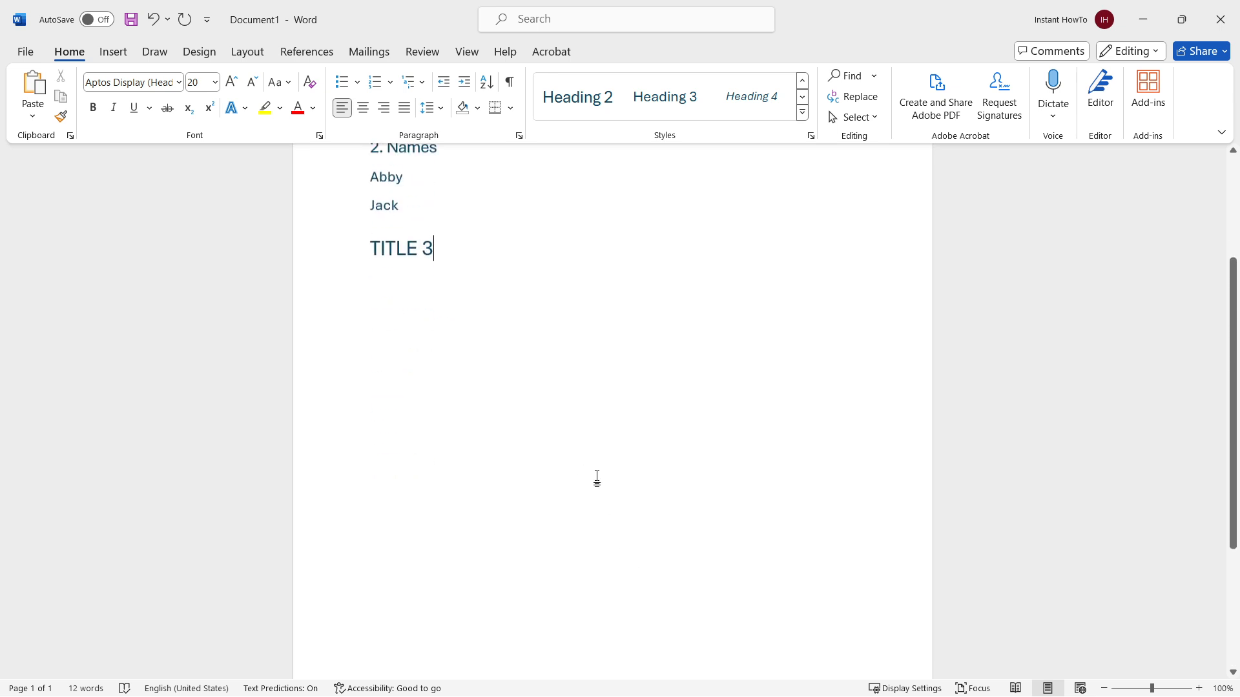
pyautogui.click(478, 238)
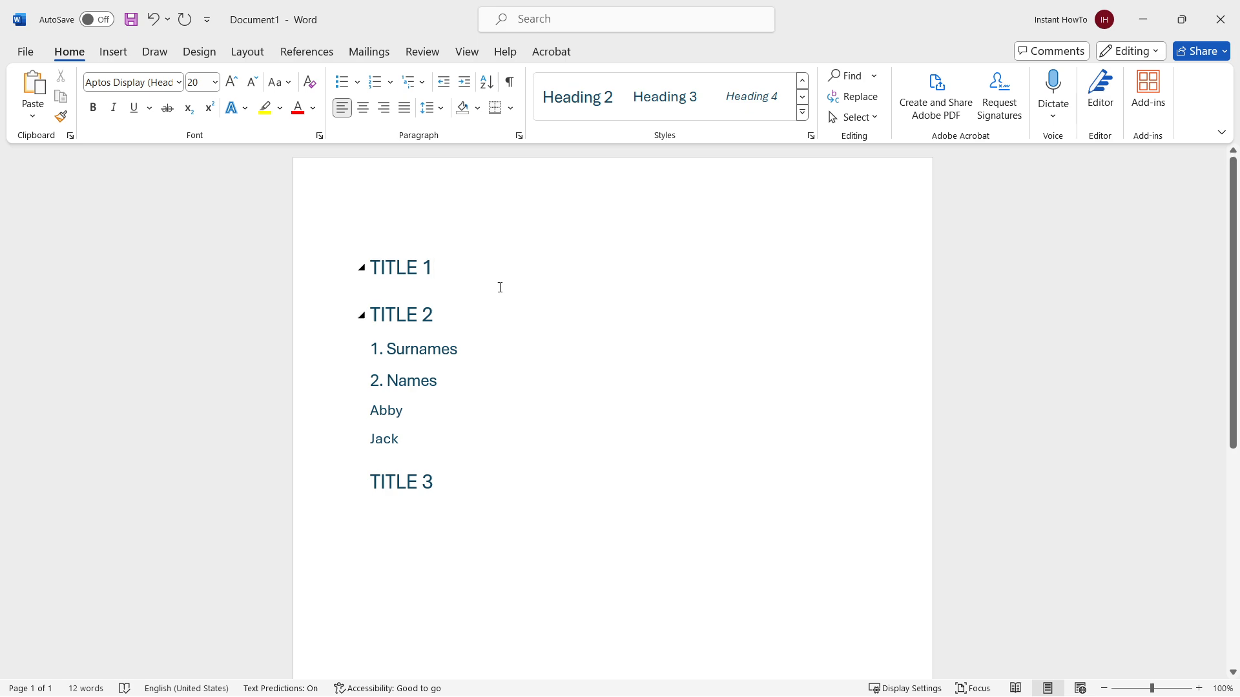
# Add a centered page number to the footer using the Plain Number 2 bottom-of-page format, and close the footer
pyautogui.scroll(-8, 500, 287)
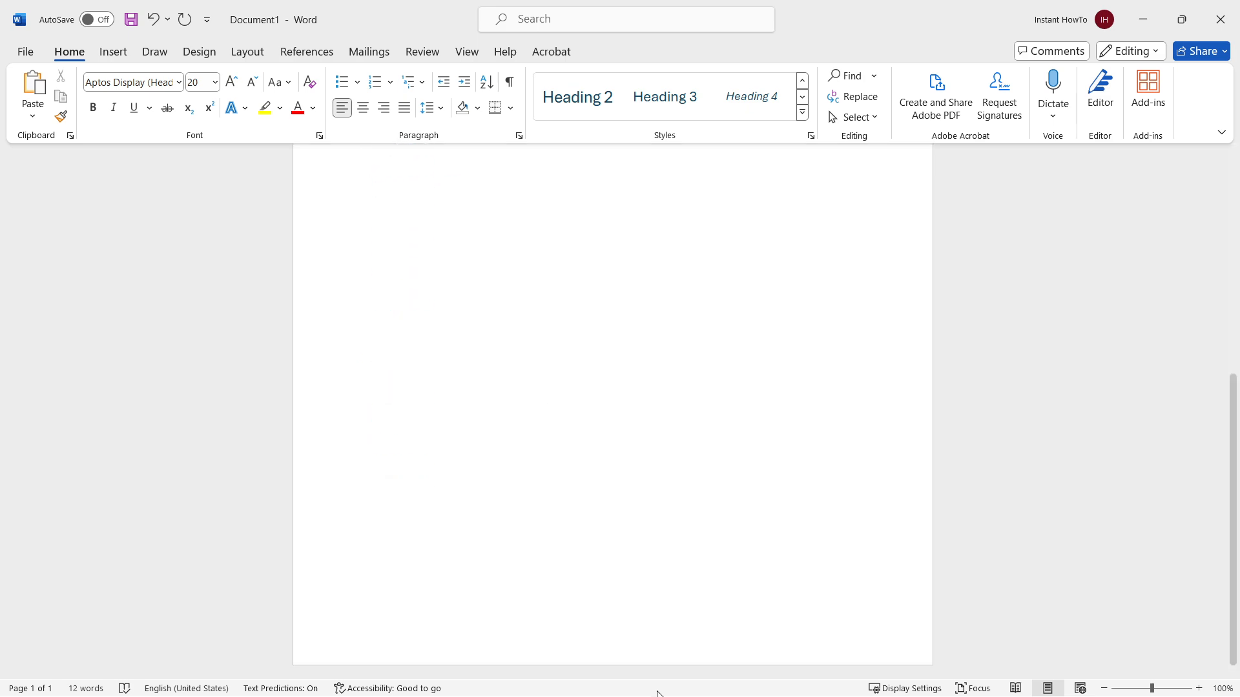
pyautogui.doubleClick(606, 642)
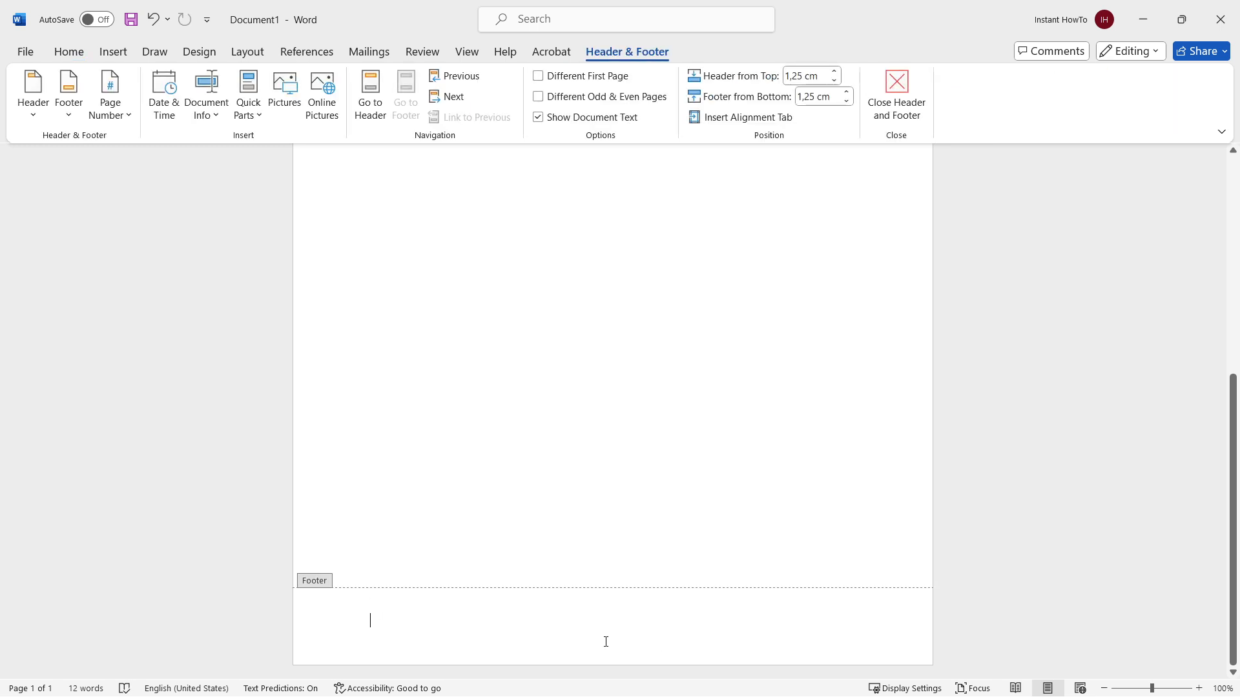
pyautogui.click(113, 111)
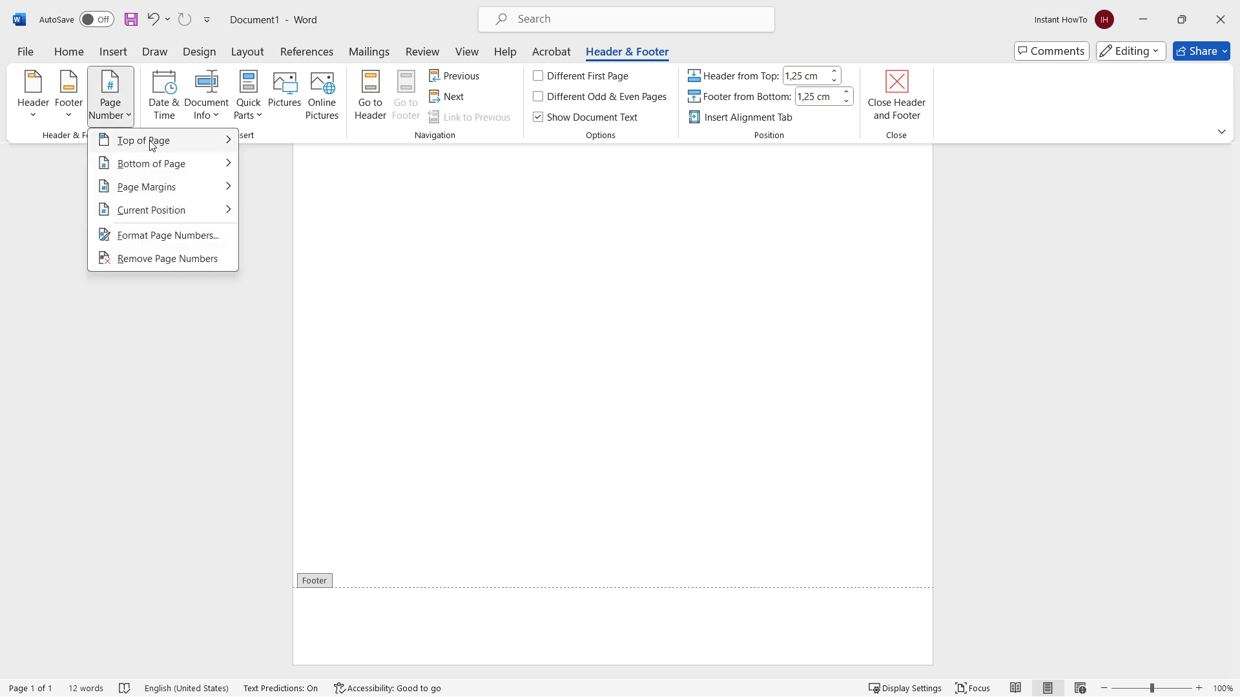
pyautogui.moveTo(187, 166)
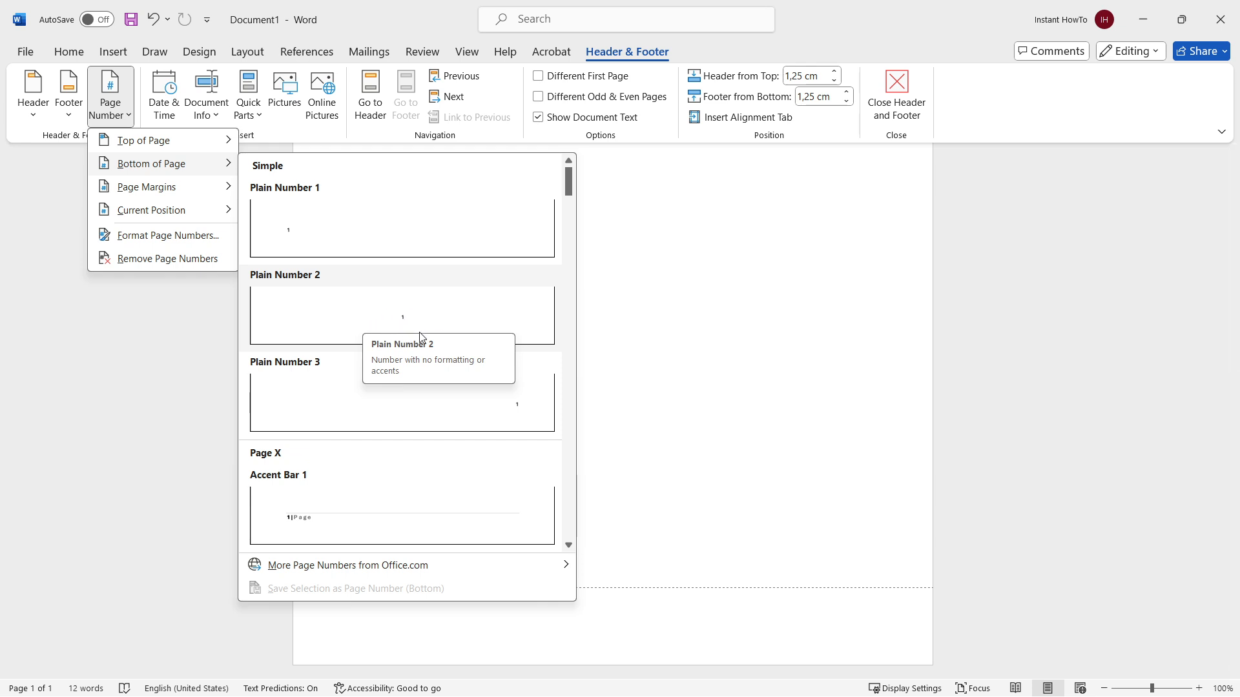
pyautogui.click(450, 330)
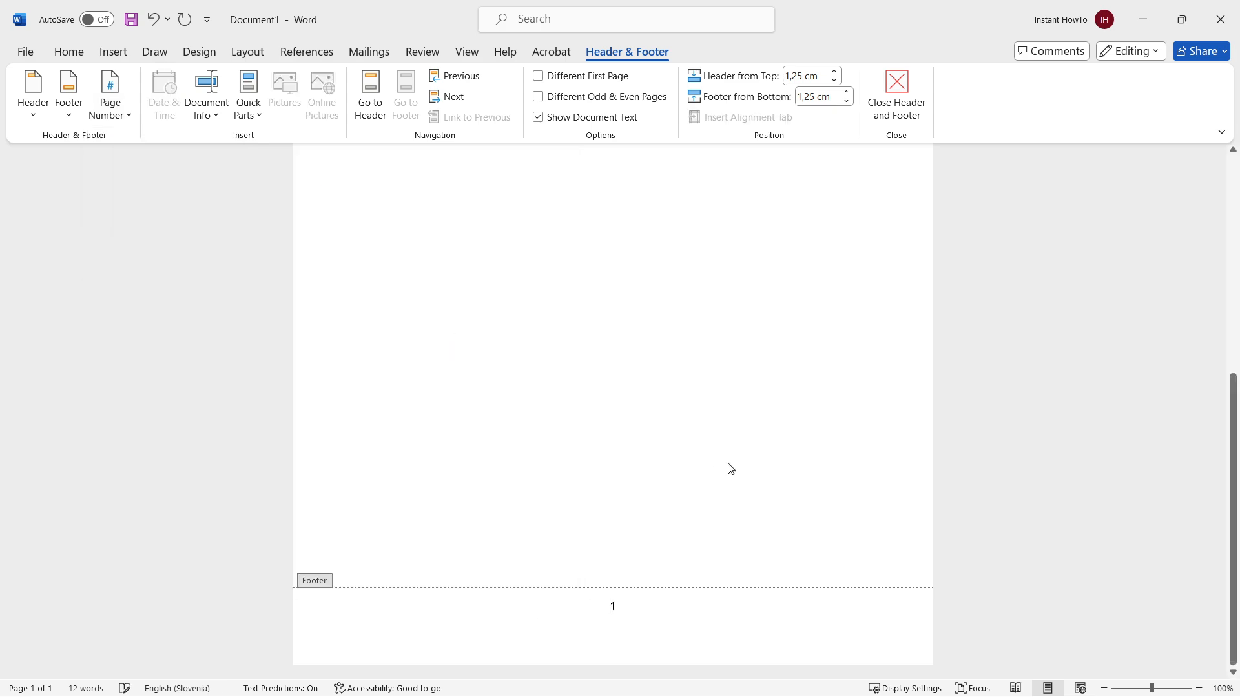
pyautogui.click(898, 94)
pyautogui.scroll(5, 730, 321)
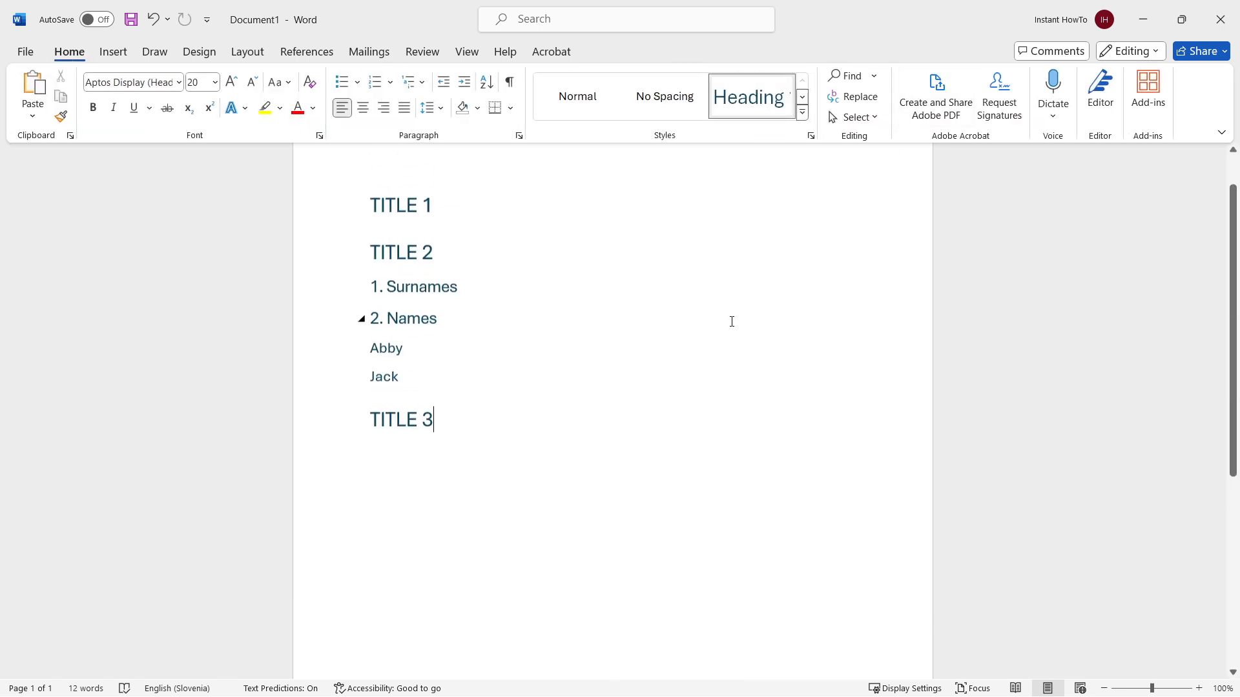
pyautogui.scroll(-5, 727, 303)
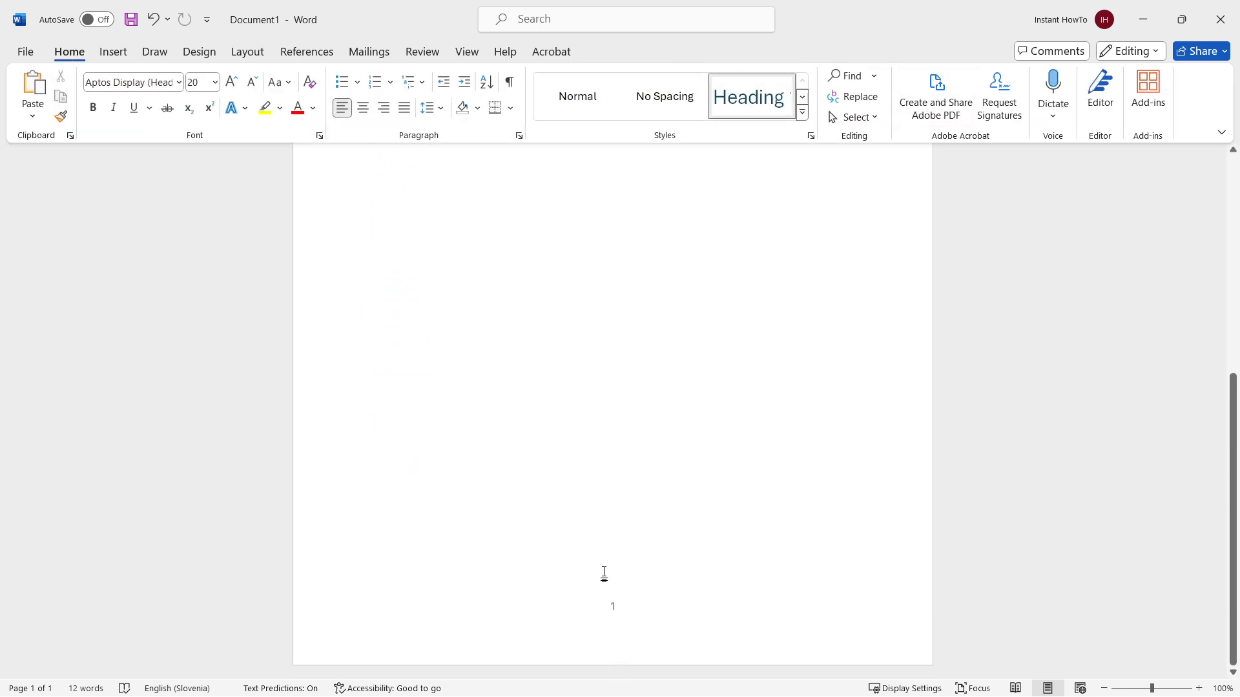
# Insert a blank page before the TITLE 1 heading
pyautogui.scroll(5, 700, 543)
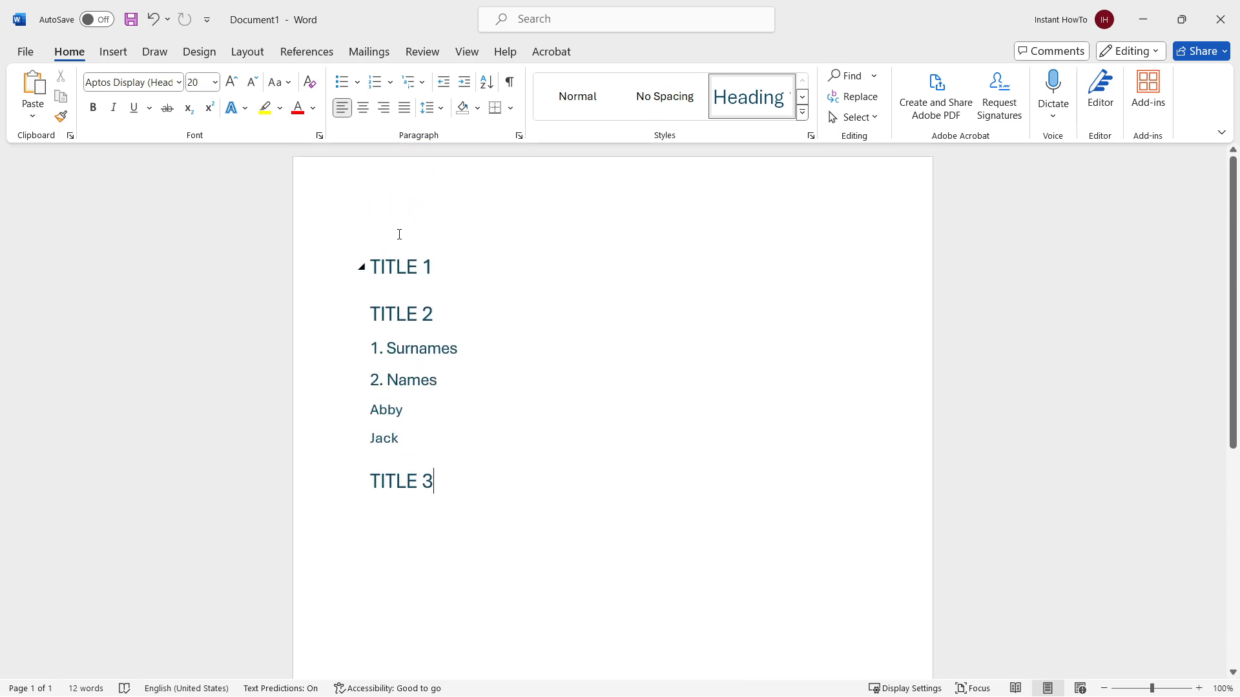
pyautogui.click(368, 237)
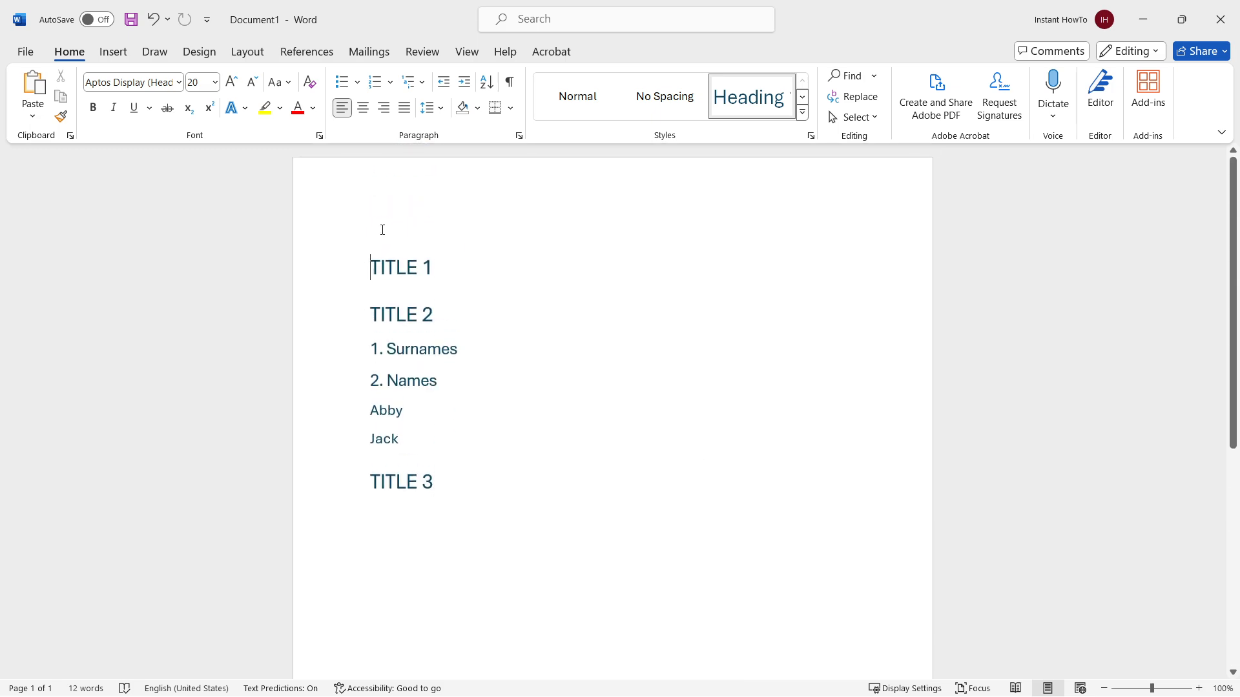
pyautogui.click(352, 249)
pyautogui.click(365, 246)
pyautogui.moveTo(402, 282)
pyautogui.click(114, 54)
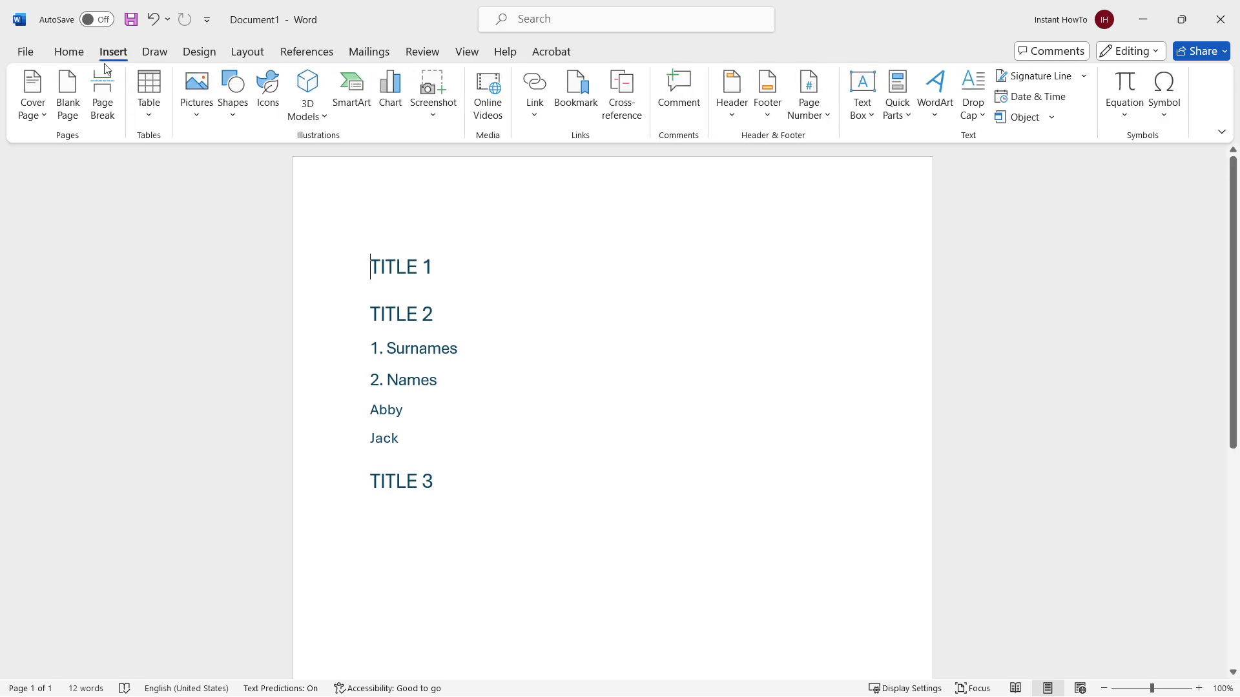
pyautogui.click(65, 95)
pyautogui.scroll(5, 484, 355)
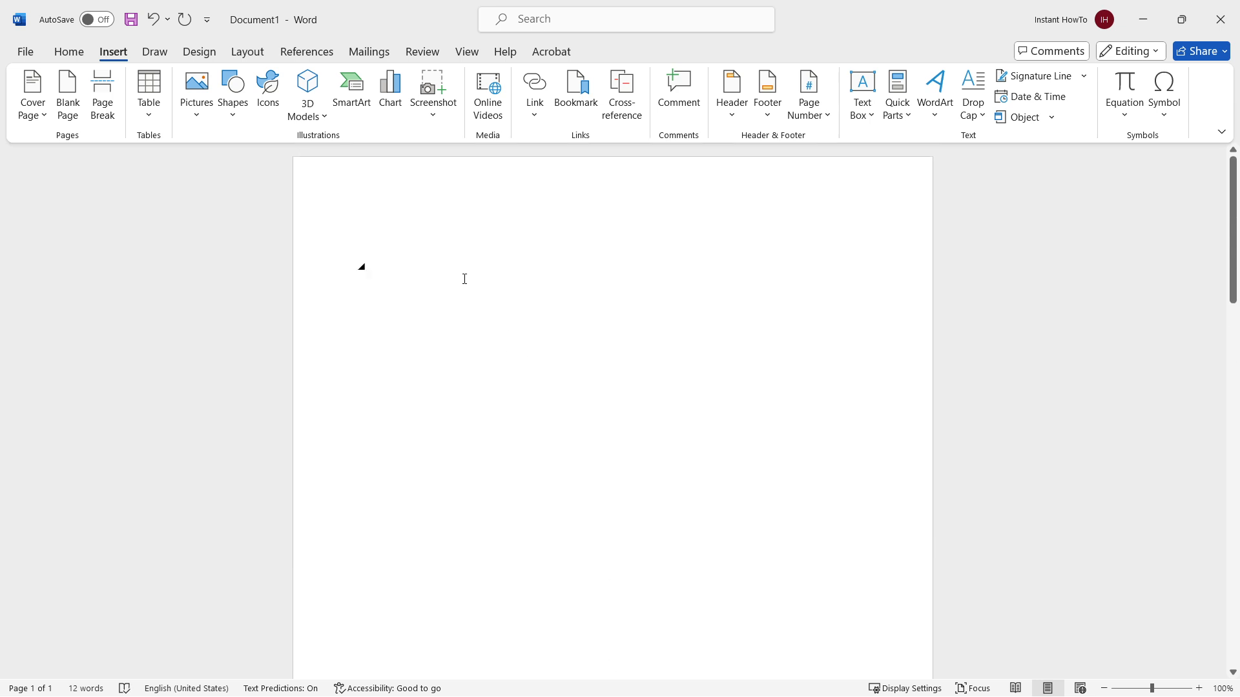
# Apply the Normal style to the empty line at the start of the new blank first page
pyautogui.click(428, 207)
pyautogui.click(402, 333)
pyautogui.click(68, 51)
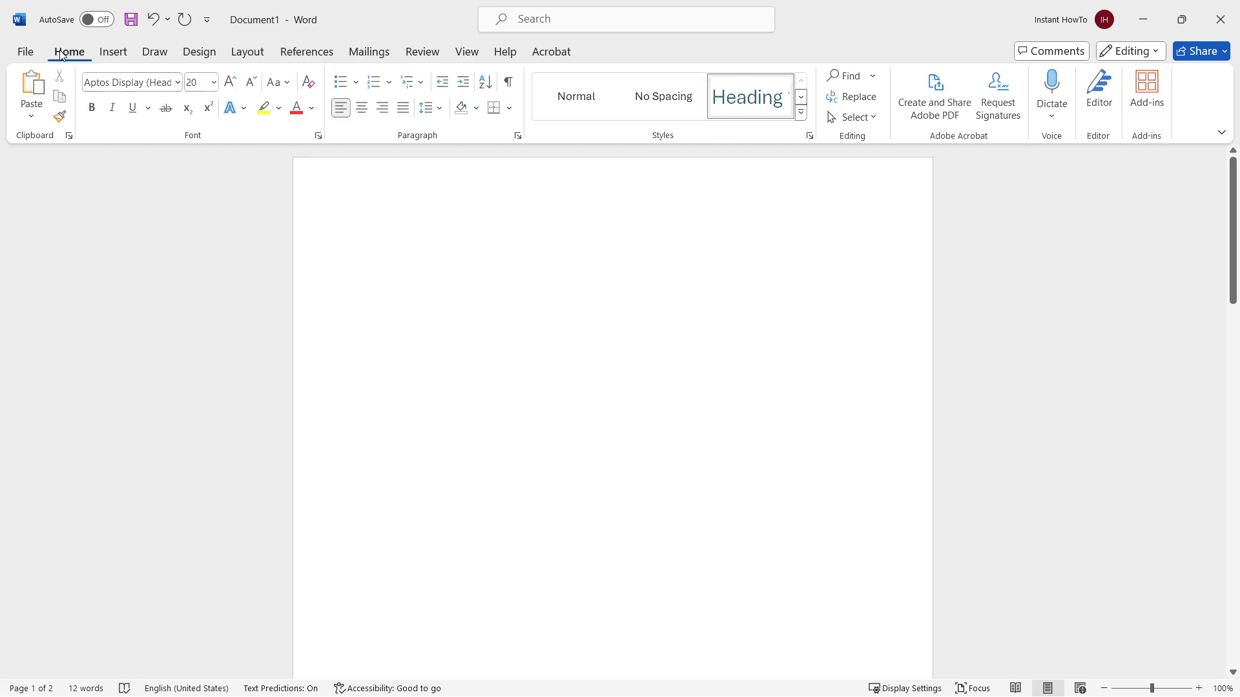
pyautogui.click(545, 158)
pyautogui.scroll(-5, 485, 278)
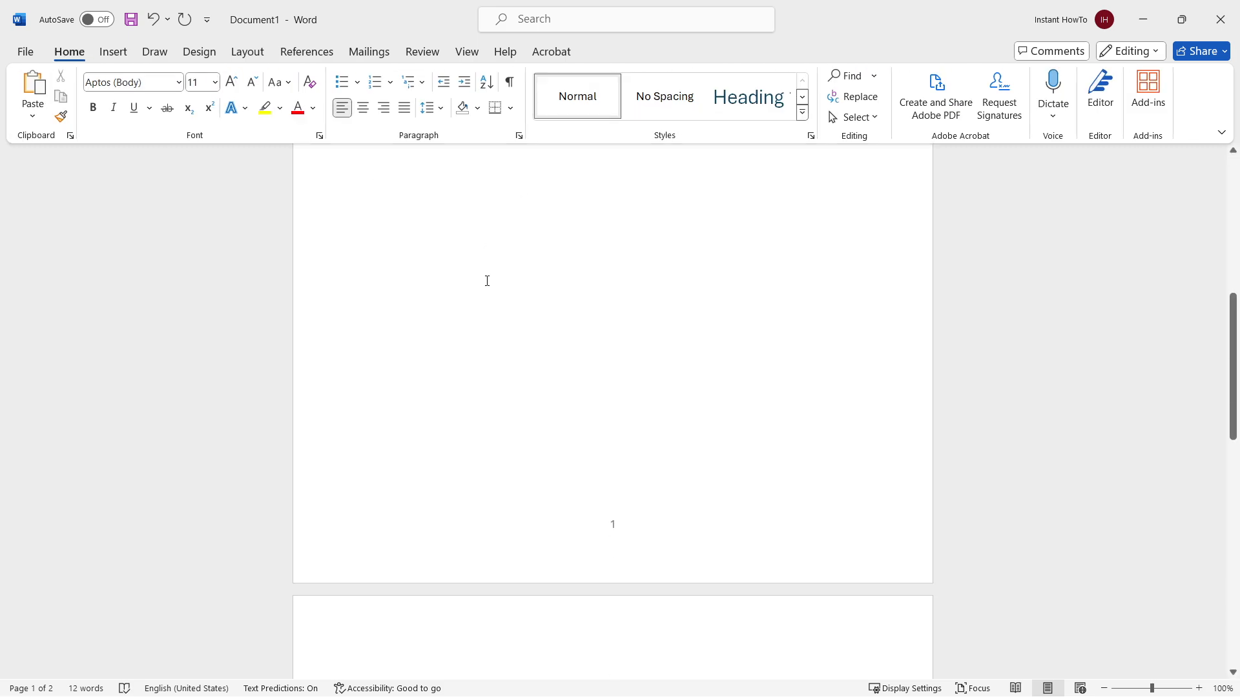
pyautogui.scroll(5, 481, 278)
pyautogui.scroll(1, 475, 276)
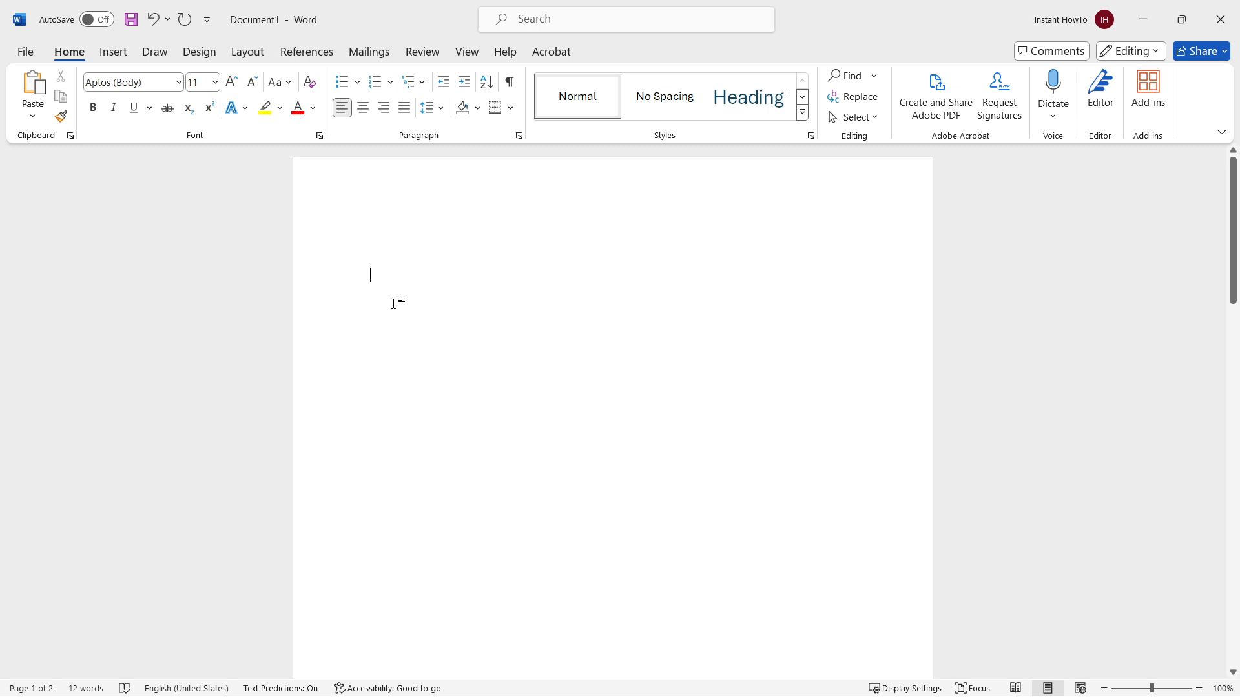
# Insert an Automatic Table 2 table of contents on the blank first page
pyautogui.click(114, 53)
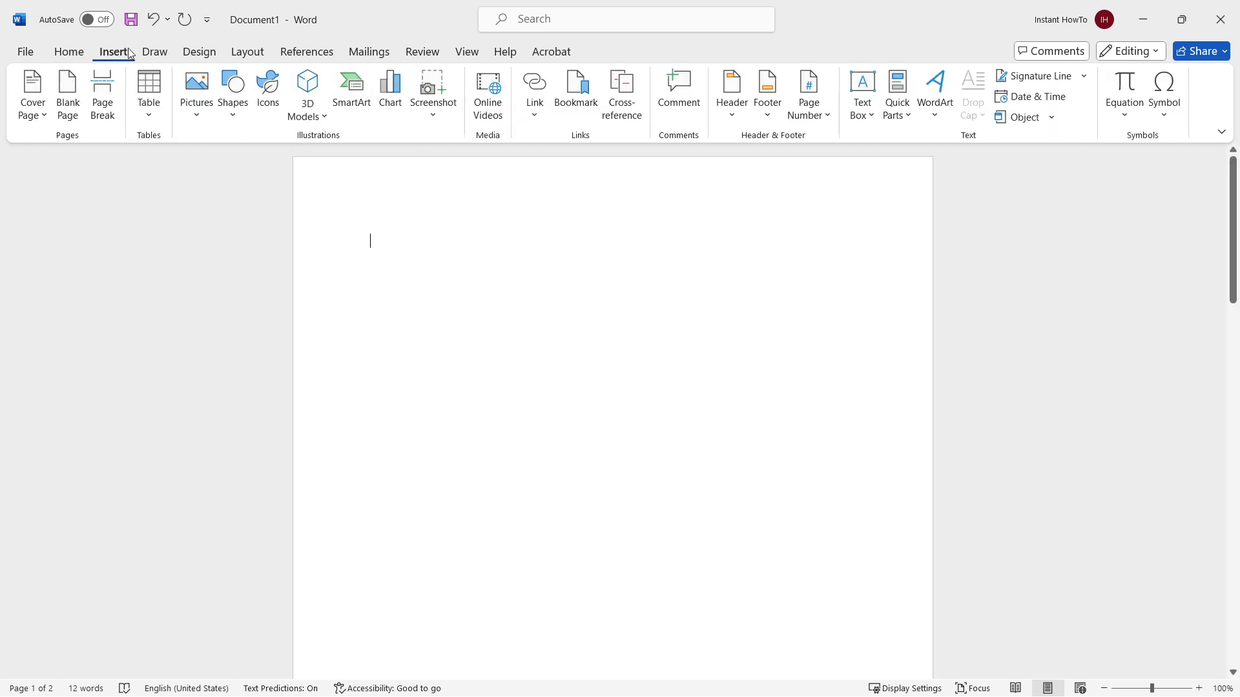
pyautogui.click(309, 54)
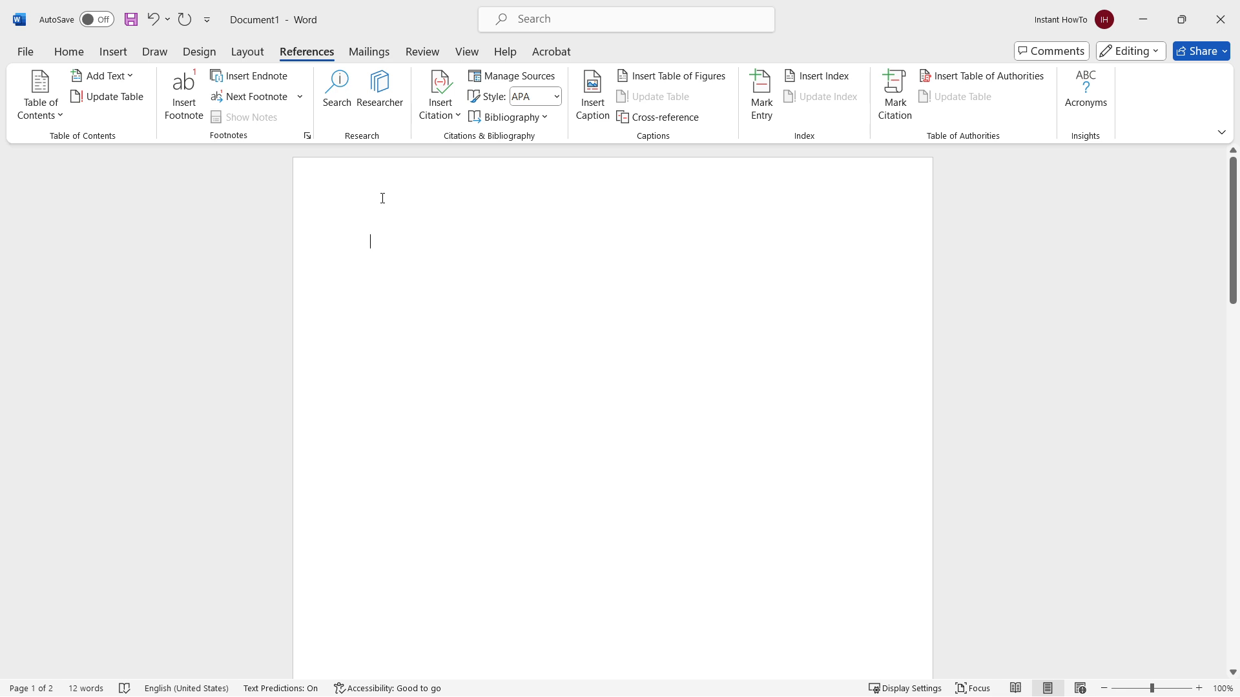
pyautogui.click(54, 115)
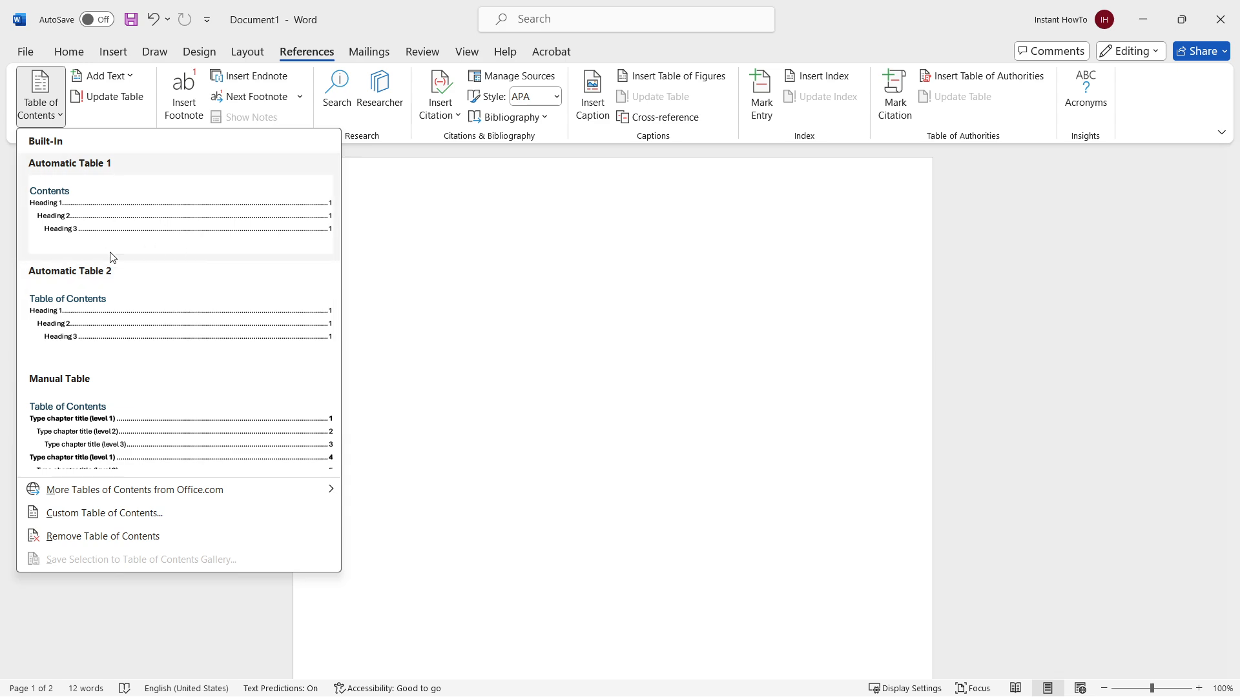
pyautogui.click(144, 321)
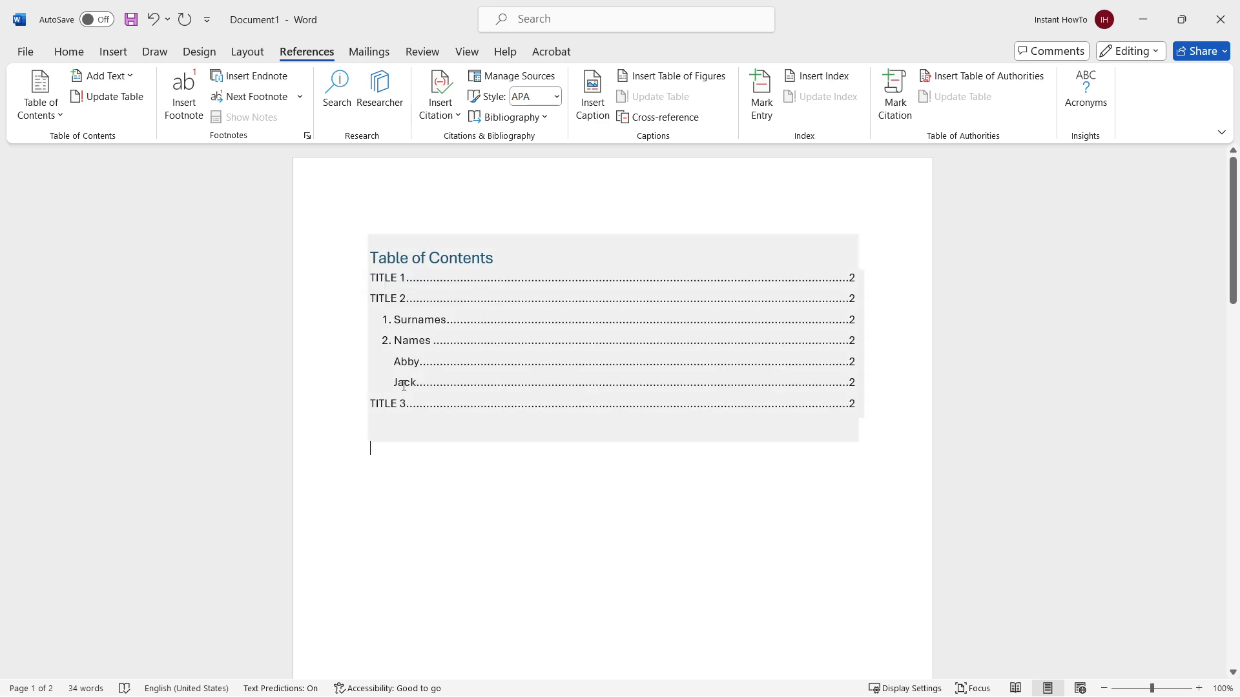
pyautogui.scroll(-10, 394, 435)
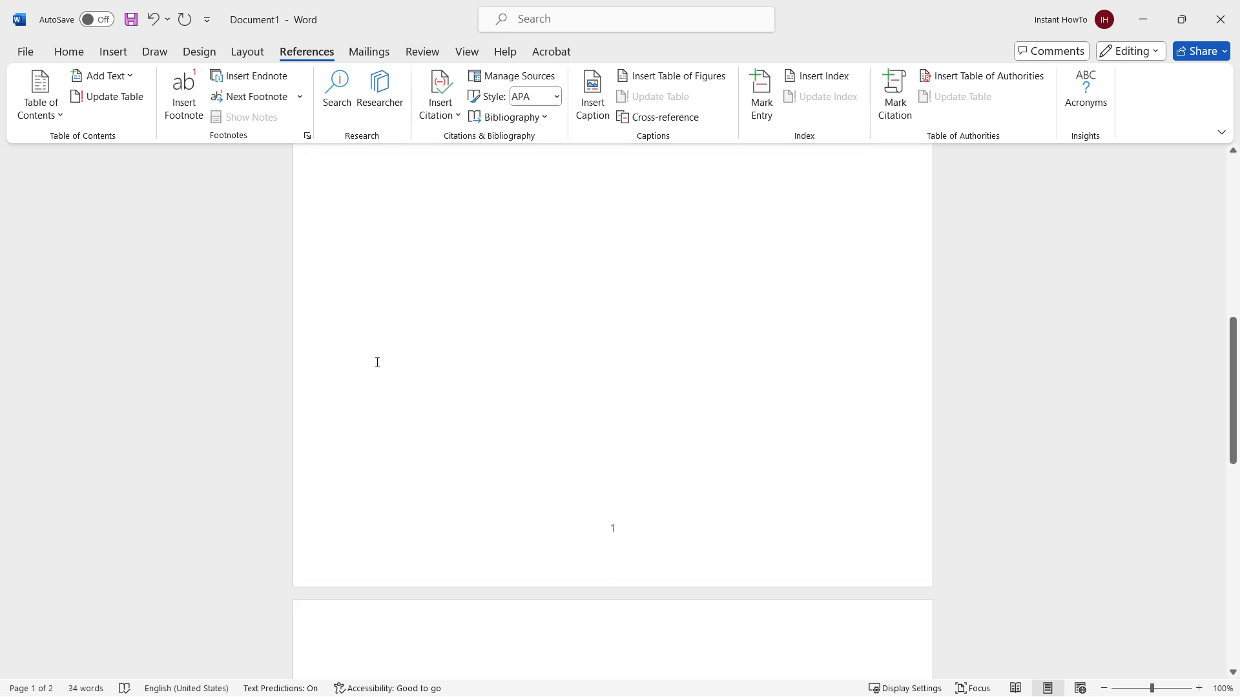
pyautogui.scroll(8, 389, 363)
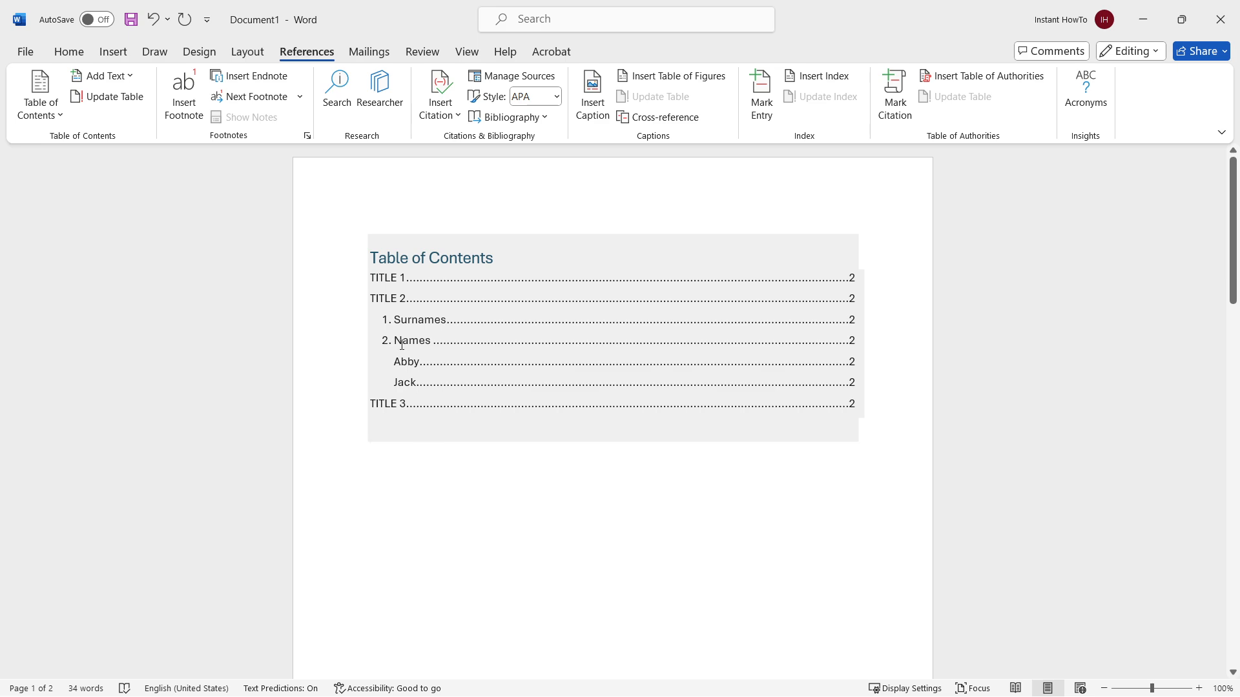
# Try the Manual Table and Automatic Table 1 formats for the table of contents
pyautogui.click(41, 106)
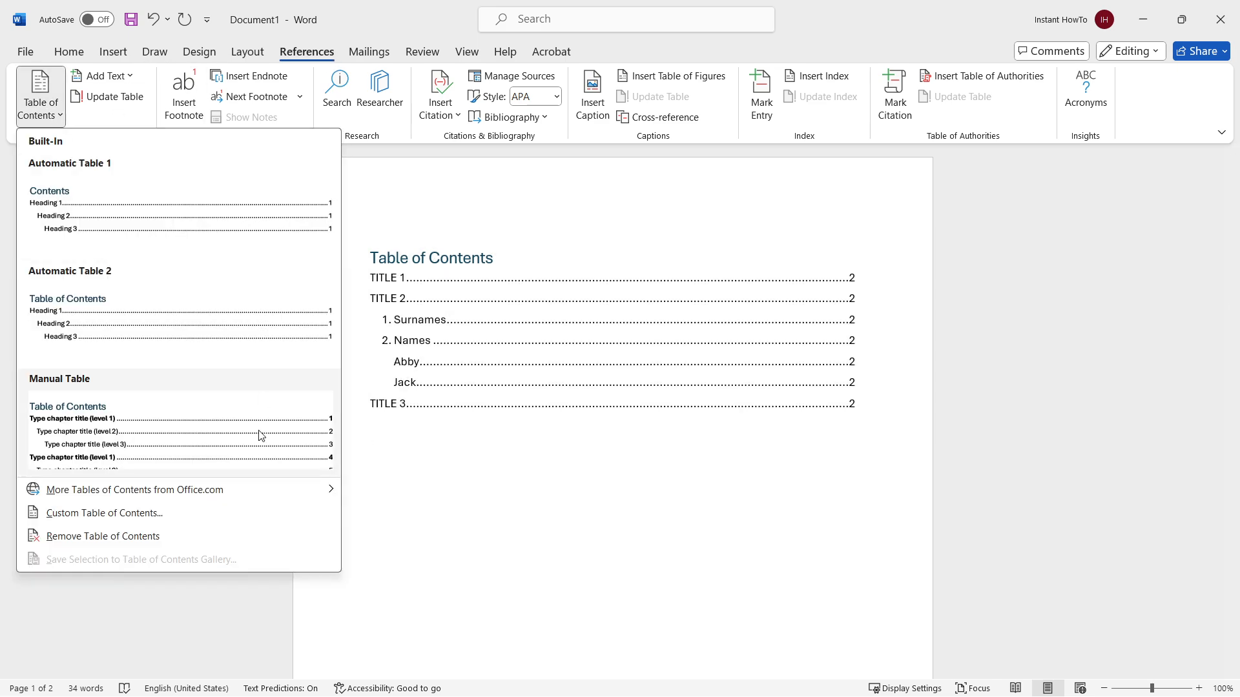
pyautogui.click(116, 429)
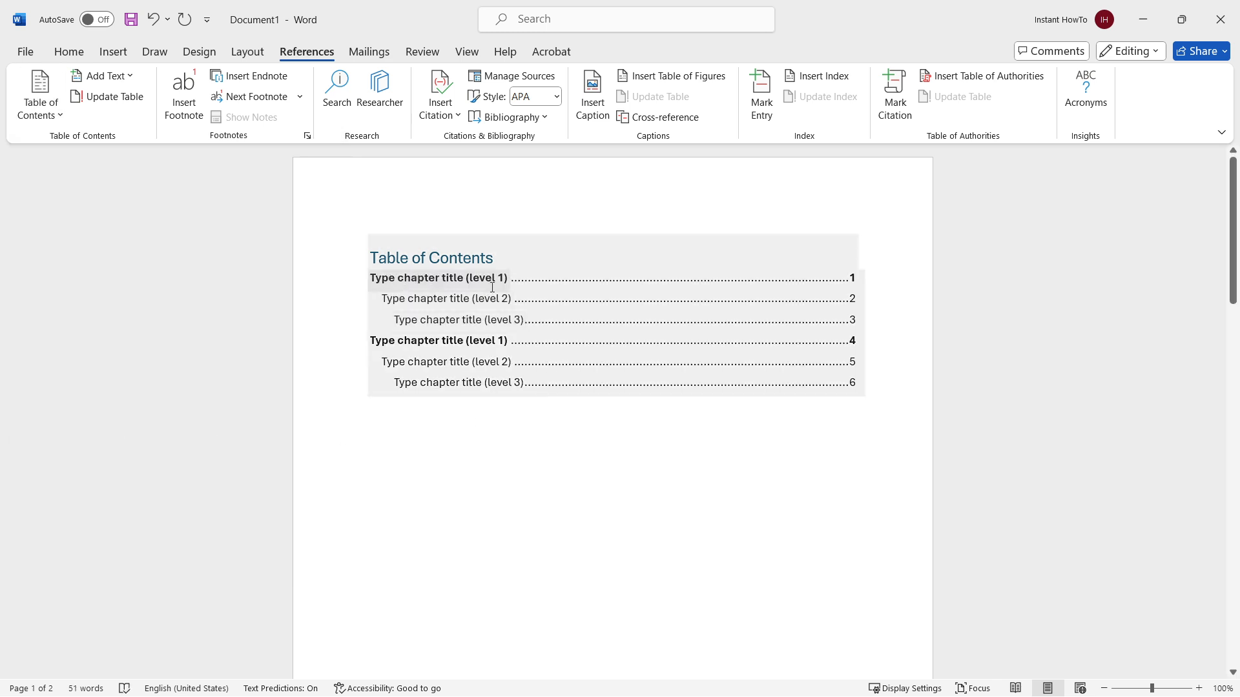
pyautogui.scroll(-10, 567, 410)
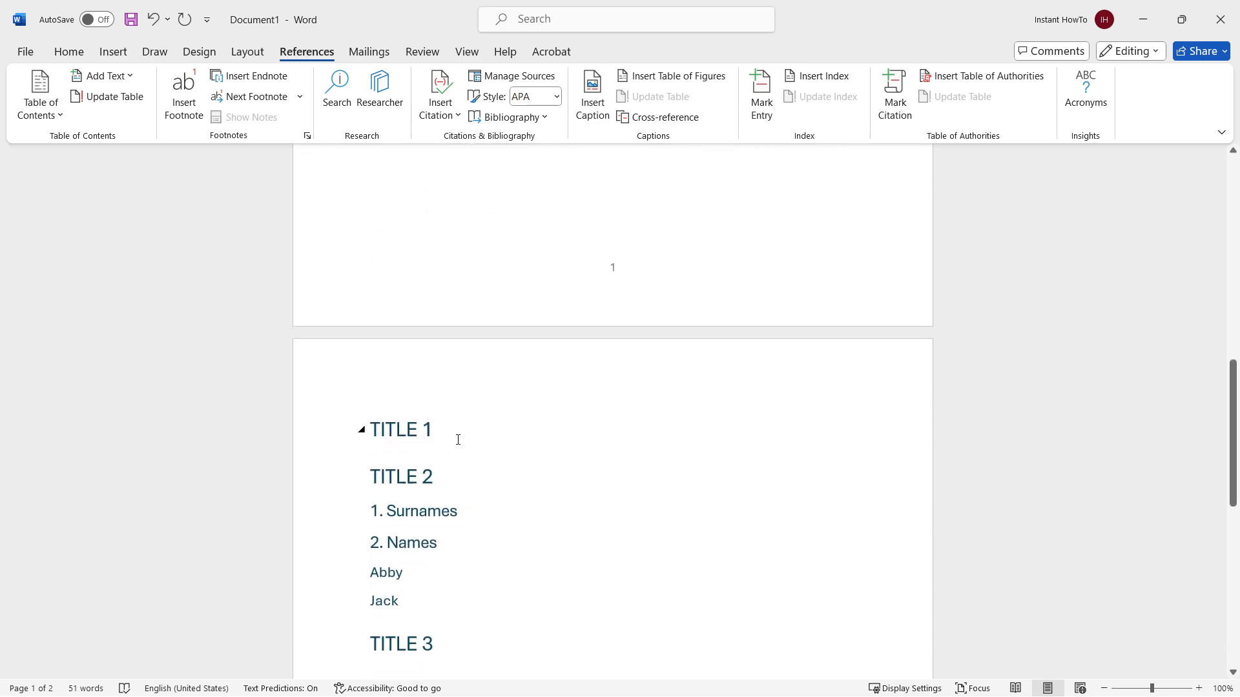
pyautogui.scroll(10, 473, 379)
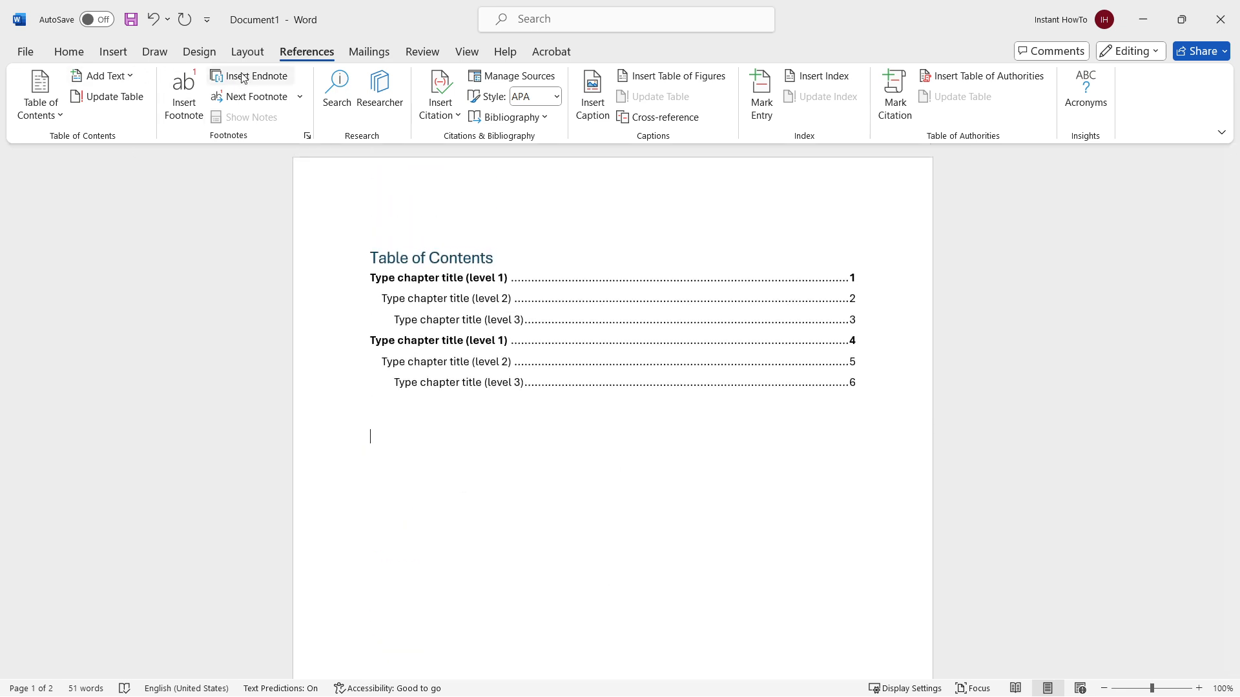
pyautogui.click(18, 110)
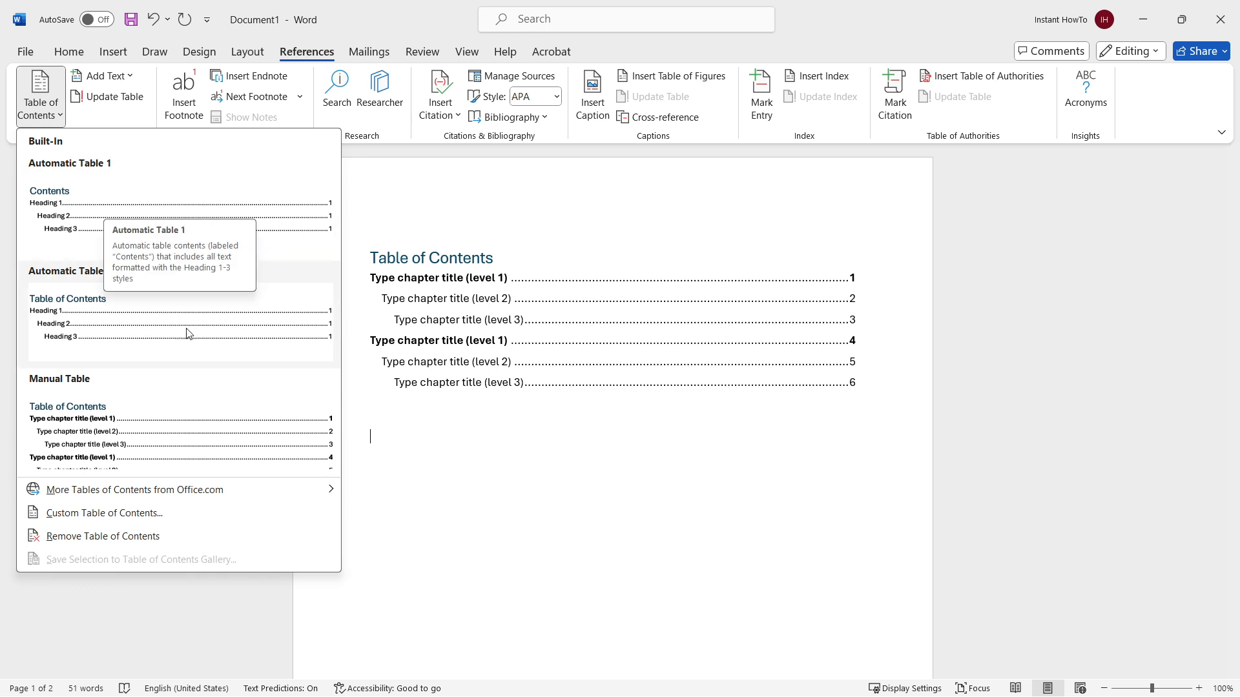
pyautogui.click(184, 227)
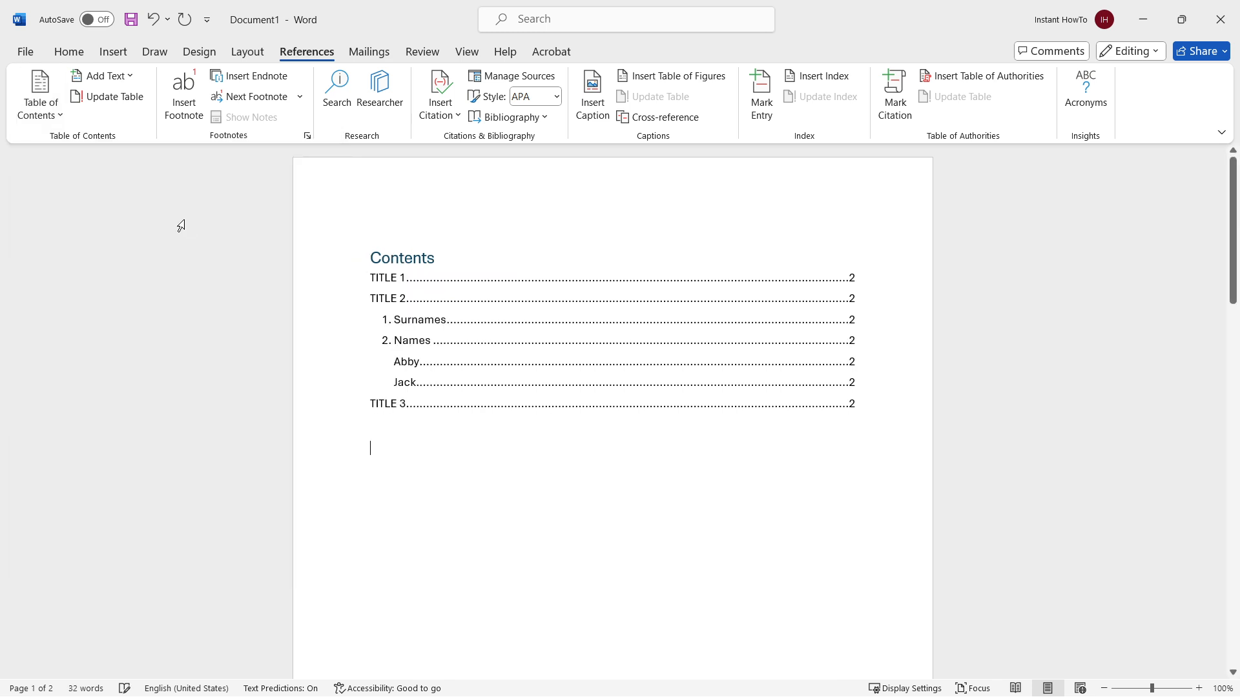
# Change the table of contents to the Automatic Table 2 format
pyautogui.click(40, 94)
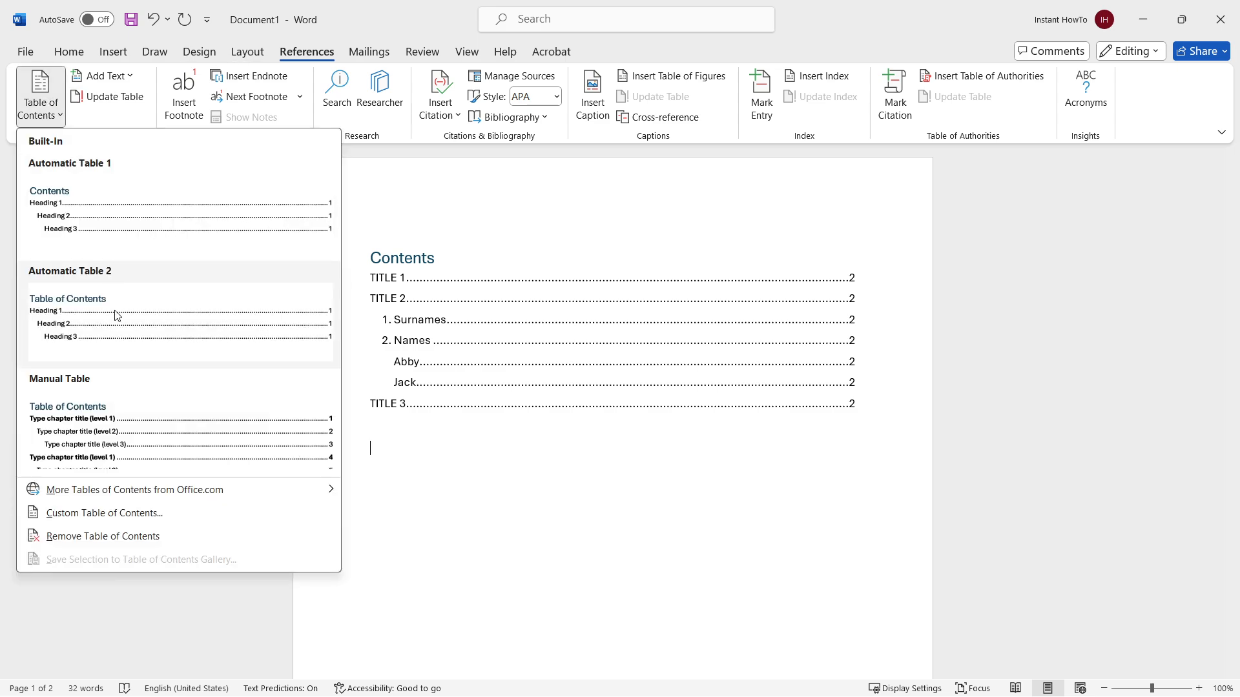
pyautogui.click(114, 320)
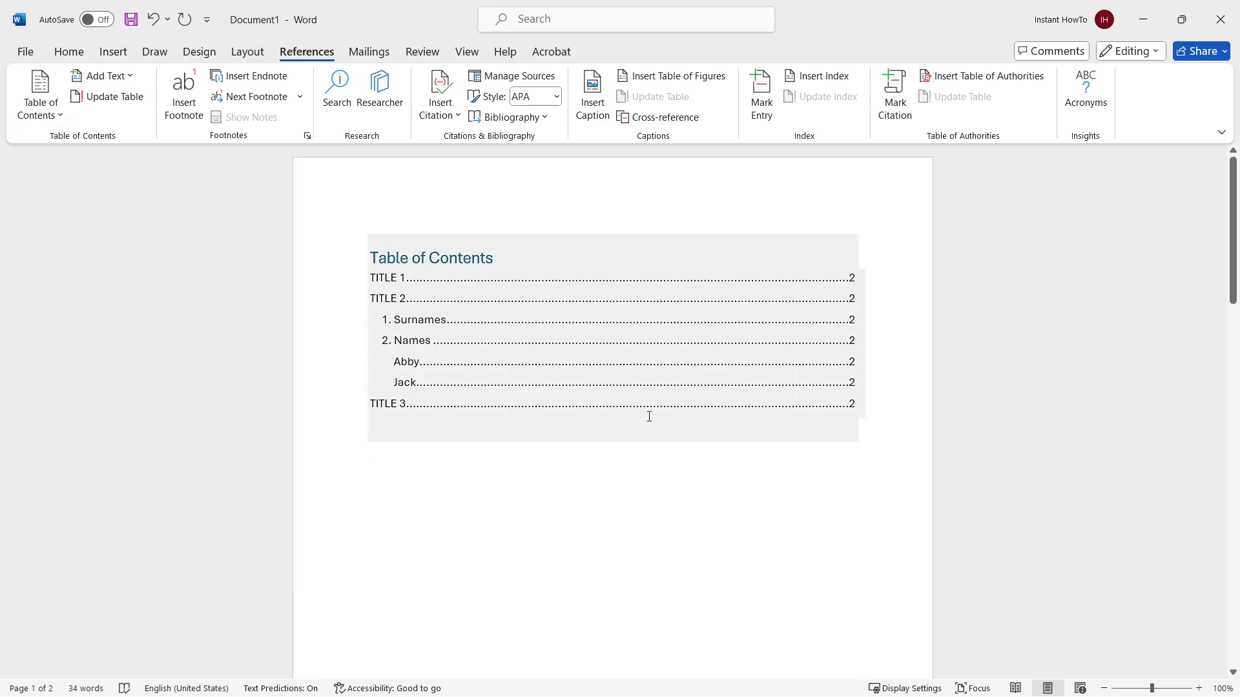
pyautogui.click(554, 519)
pyautogui.scroll(-2, 501, 451)
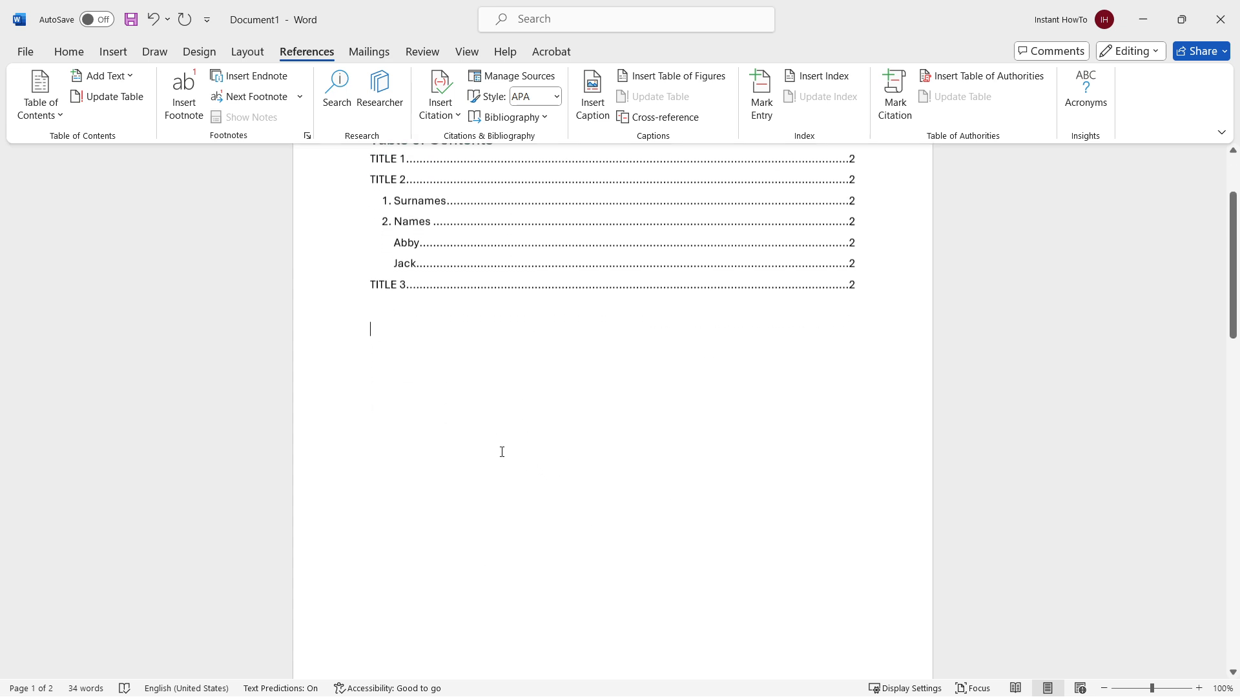
pyautogui.scroll(2, 382, 442)
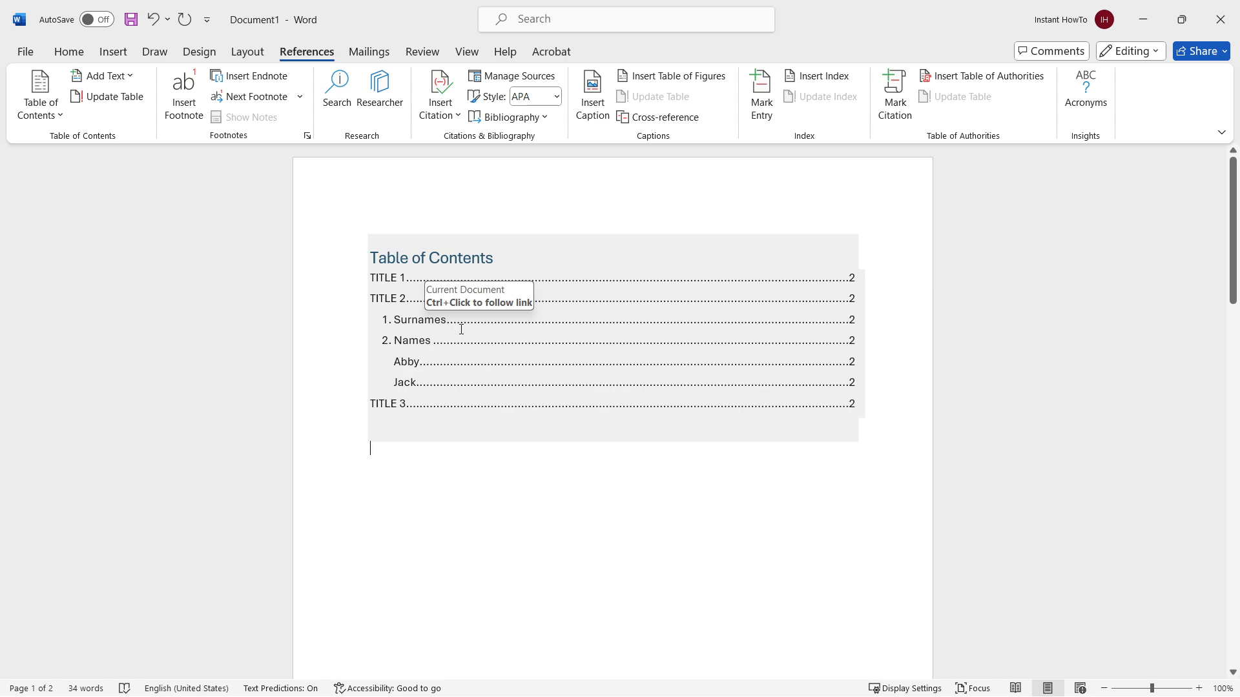
# Update the table of contents with the option to update the entire table
pyautogui.click(453, 315)
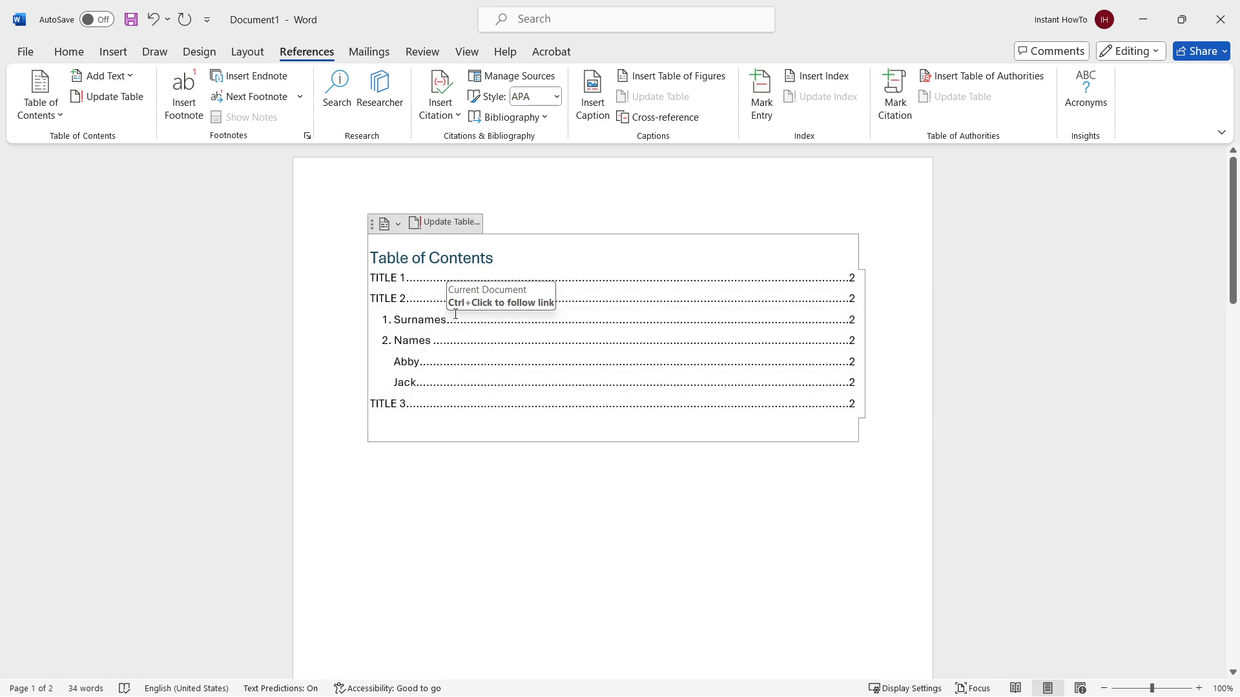
pyautogui.click(441, 226)
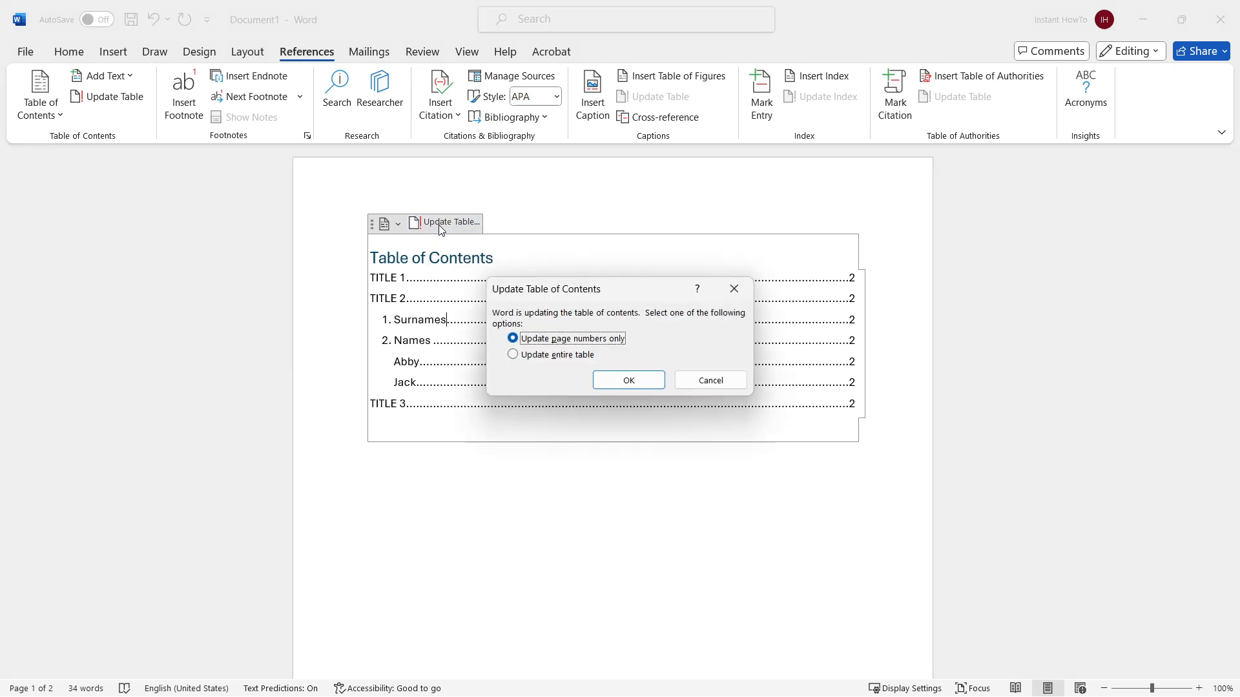
pyautogui.moveTo(628, 282); pyautogui.dragTo(603, 298)
pyautogui.click(592, 342)
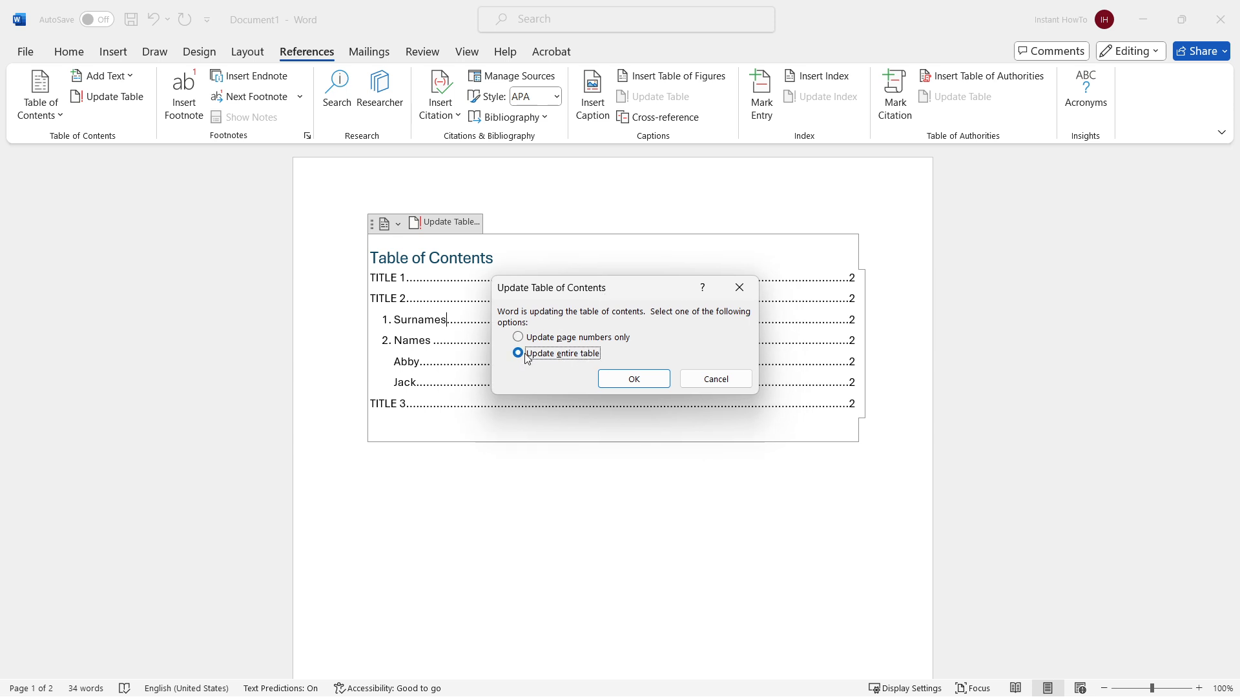
pyautogui.click(635, 378)
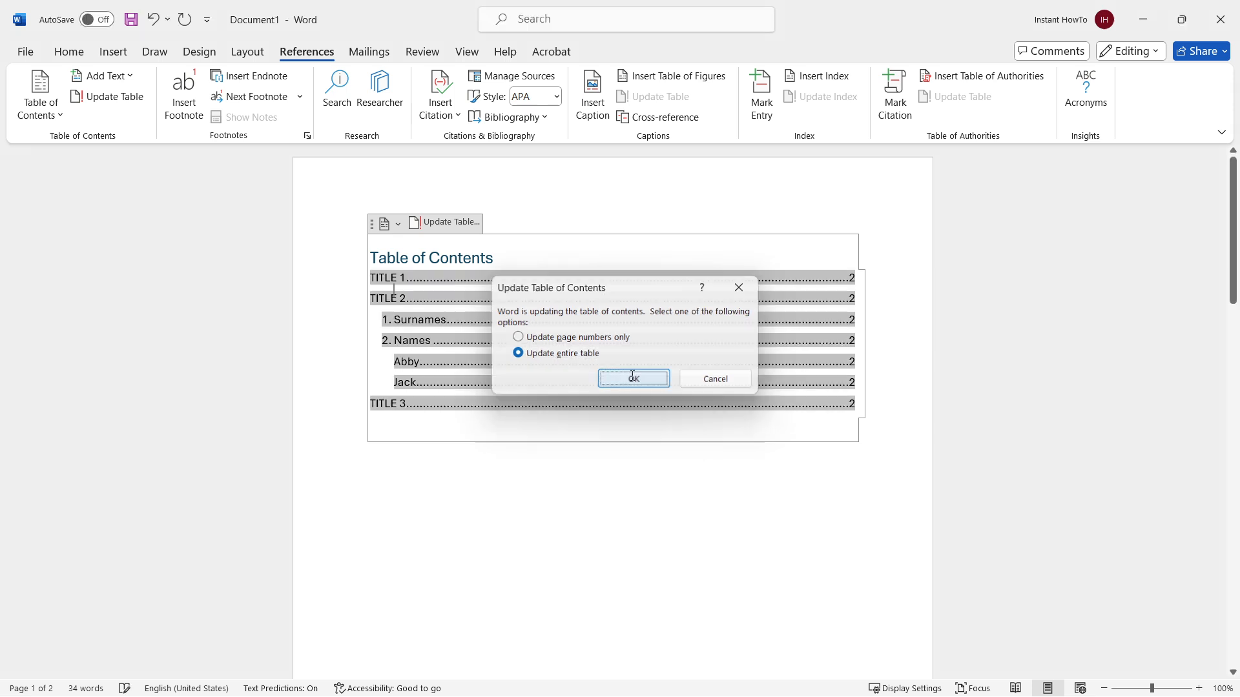
pyautogui.click(747, 460)
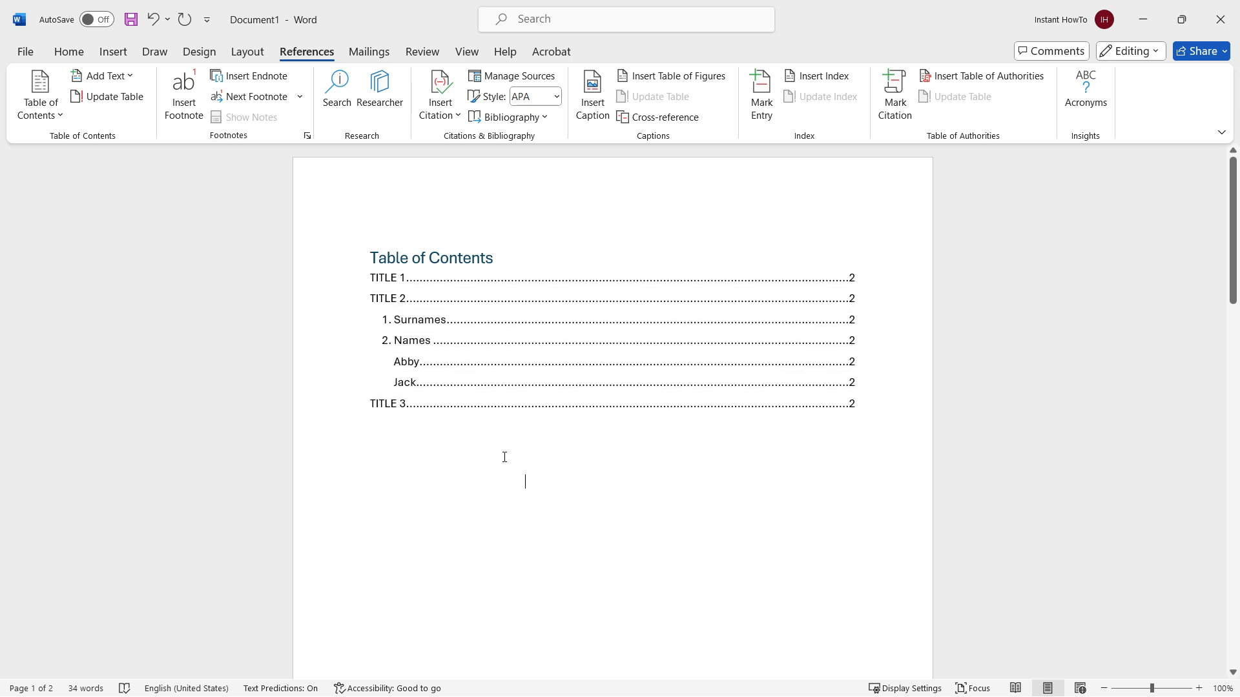